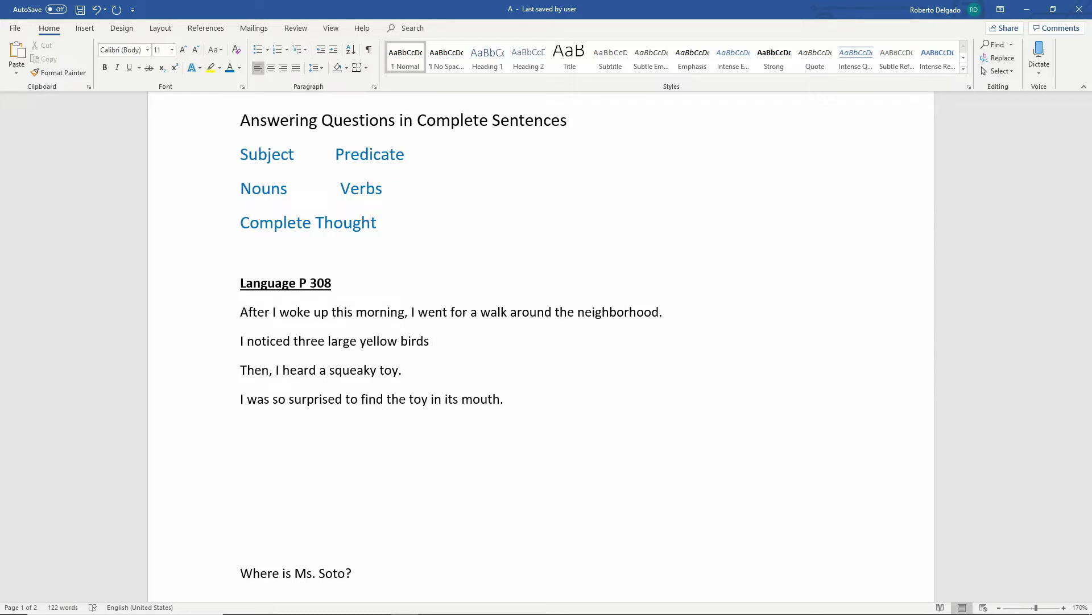
# Finish the story with 'sitting on a tall tree.' and end the third sentence 'coming from the birds in the tree.'.
pyautogui.write('sitting on a tall tree.')
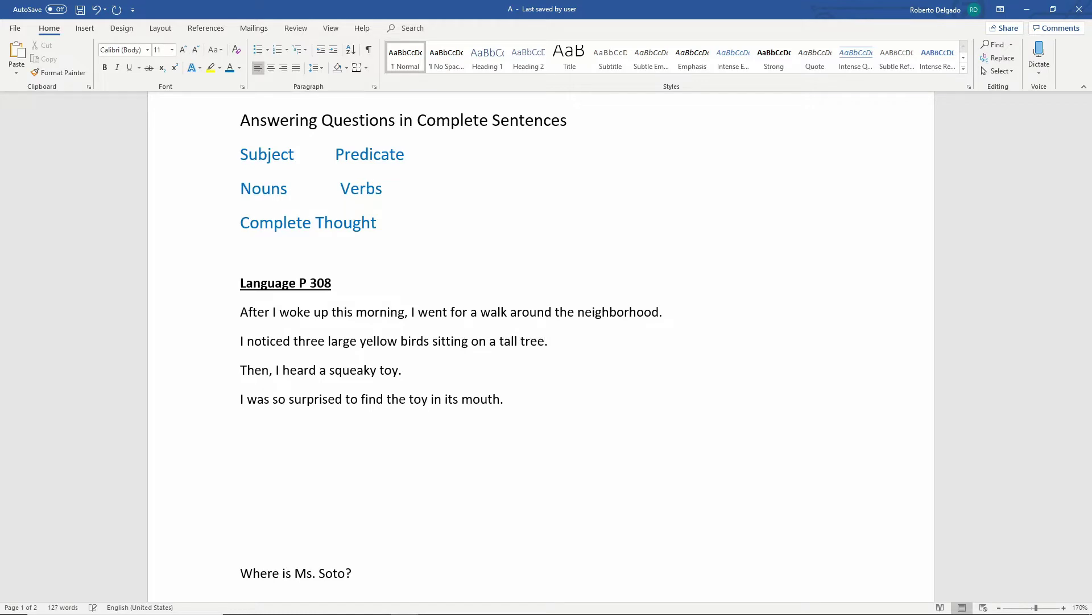
pyautogui.click(404, 371)
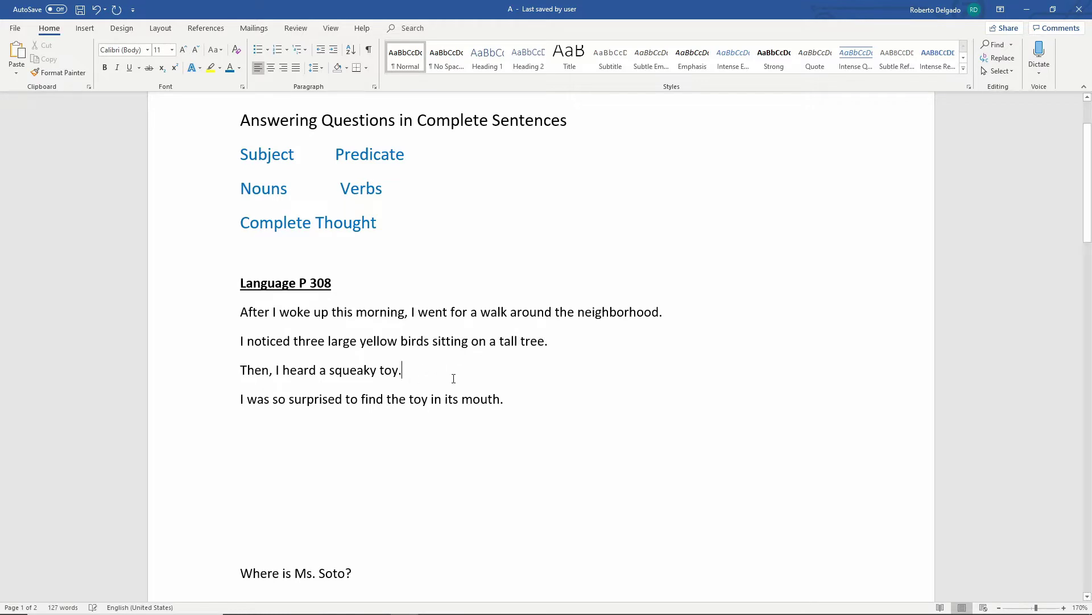
pyautogui.press('BackSpace')
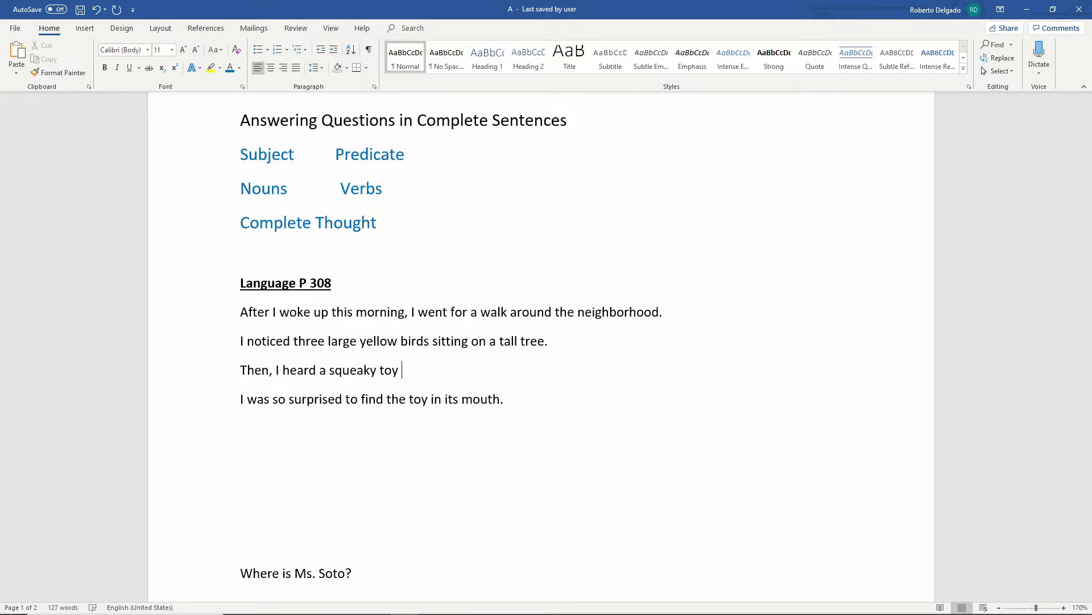
pyautogui.write('coming from the birds.')
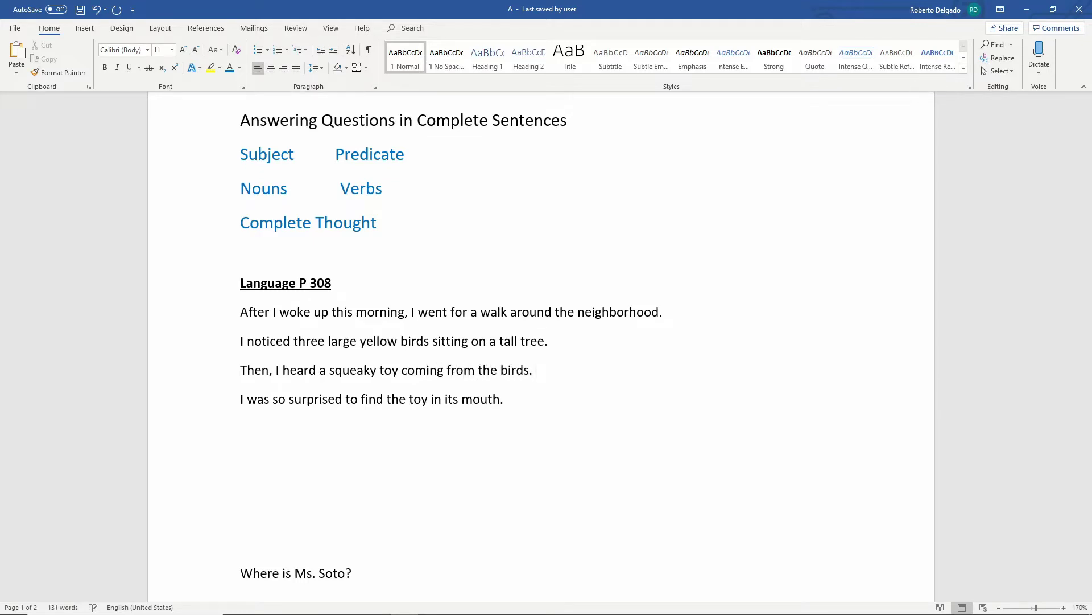
pyautogui.press('BackSpace')
pyautogui.press('BackSpace')
pyautogui.write('in the tree.')
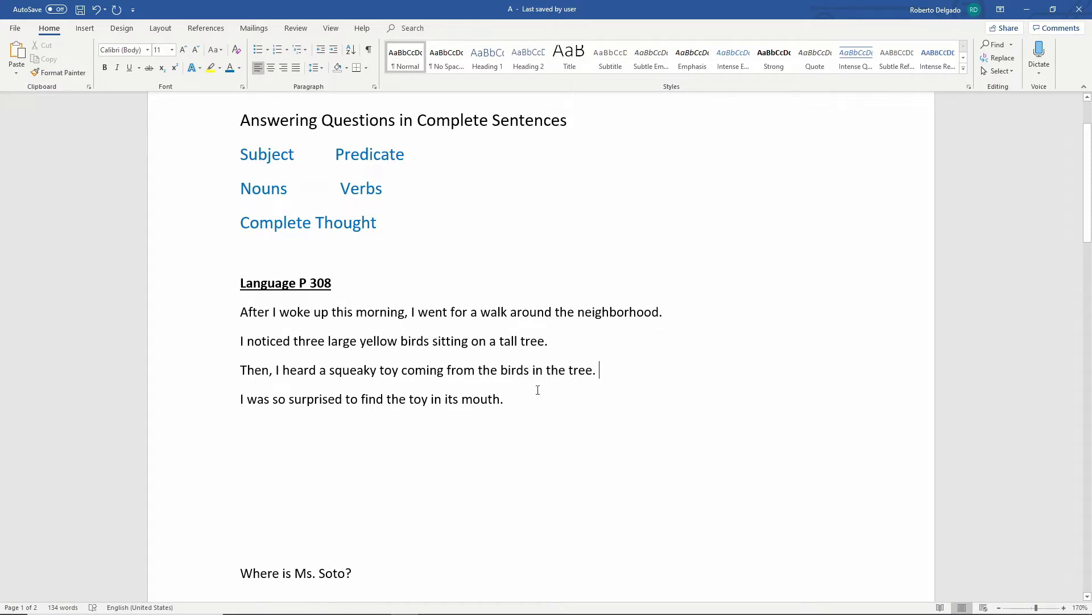
# Rewrite the fourth sentence's ending as 'the squeaky toy in one of the yellow bird's mouth.'.
pyautogui.click(511, 399)
pyautogui.press('BackSpace')
pyautogui.press('BackSpace')
pyautogui.press('BackSpace')
pyautogui.press('BackSpace')
pyautogui.press('BackSpace')
pyautogui.press('BackSpace')
pyautogui.press('BackSpace')
pyautogui.press('BackSpace')
pyautogui.press('BackSpace')
pyautogui.press('BackSpace')
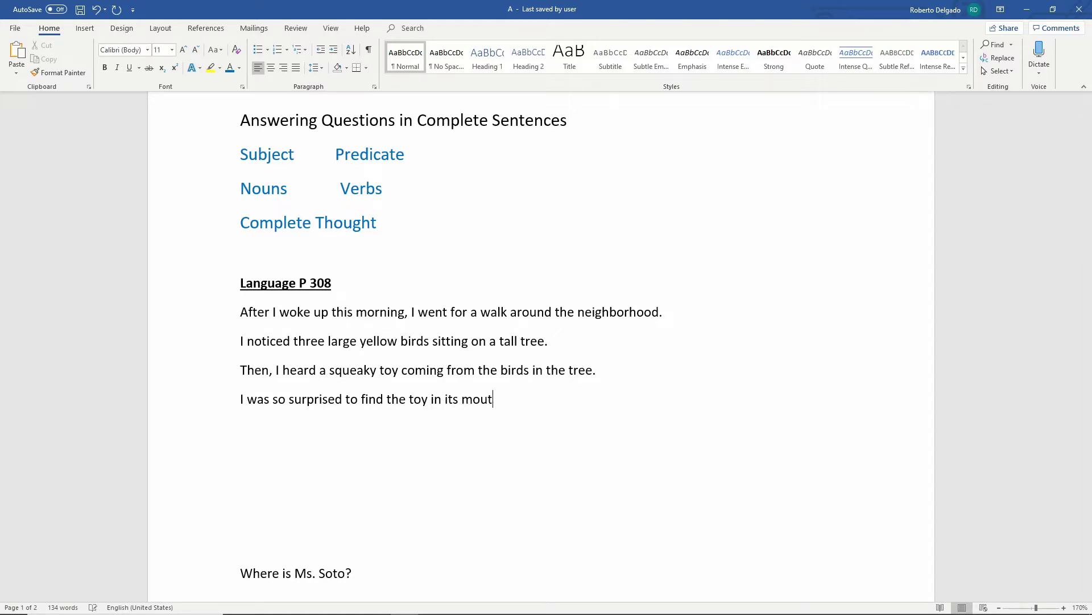
pyautogui.press('BackSpace')
pyautogui.press('BackSpace')
pyautogui.press('BackSpace')
pyautogui.press('BackSpace')
pyautogui.press('BackSpace')
pyautogui.press('BackSpace')
pyautogui.press('BackSpace')
pyautogui.press('BackSpace')
pyautogui.write('squeaky toy ')
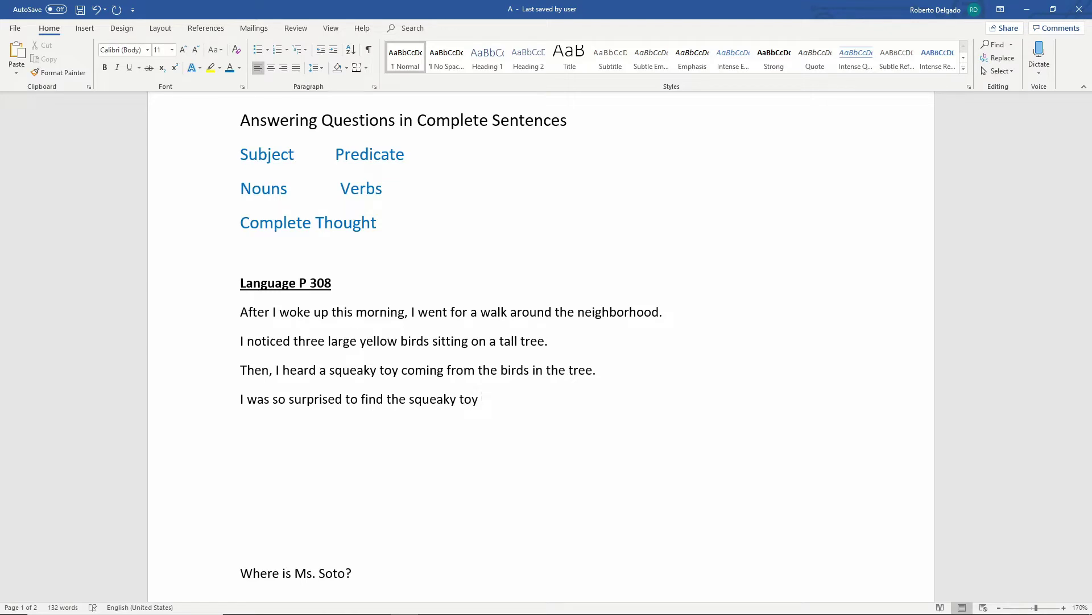
pyautogui.write('in one of the yello')
pyautogui.press('BackSpace')
pyautogui.write('w birds')
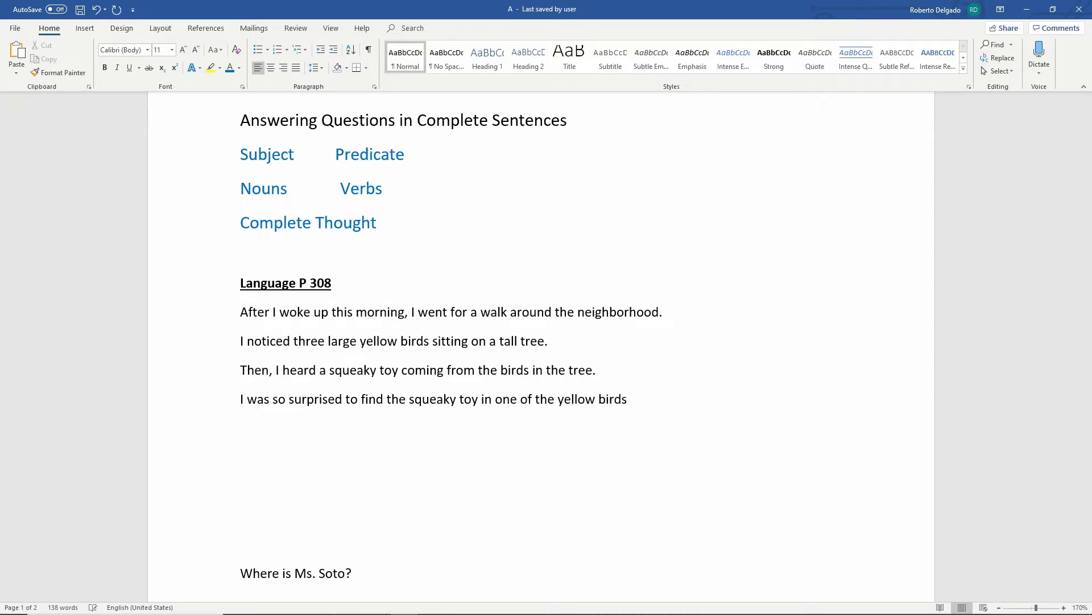
pyautogui.press('BackSpace')
pyautogui.write("'s mouth.")
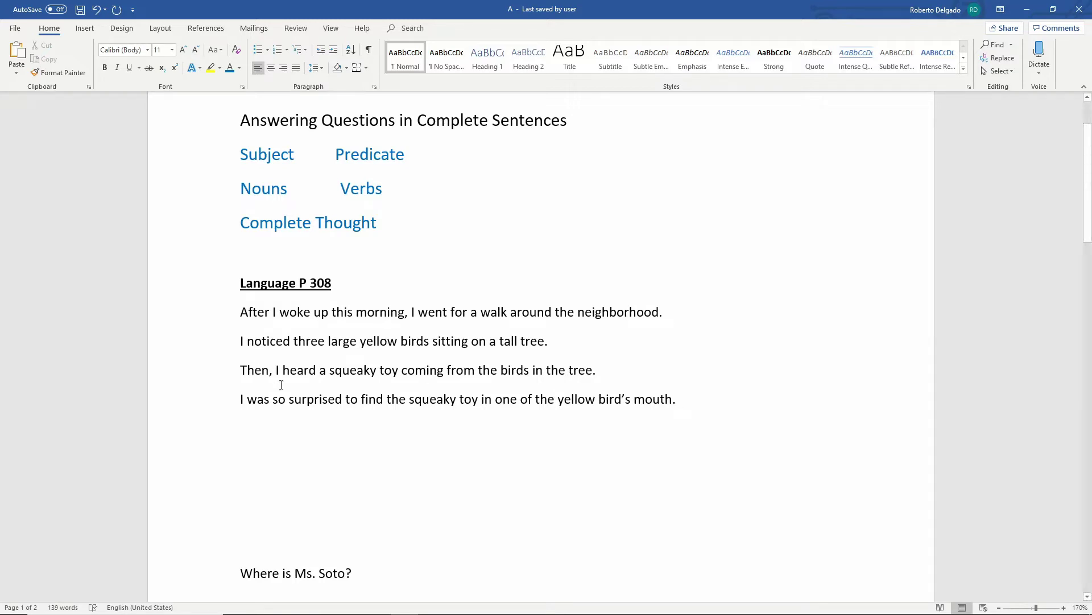
pyautogui.scroll(-1, 281, 385)
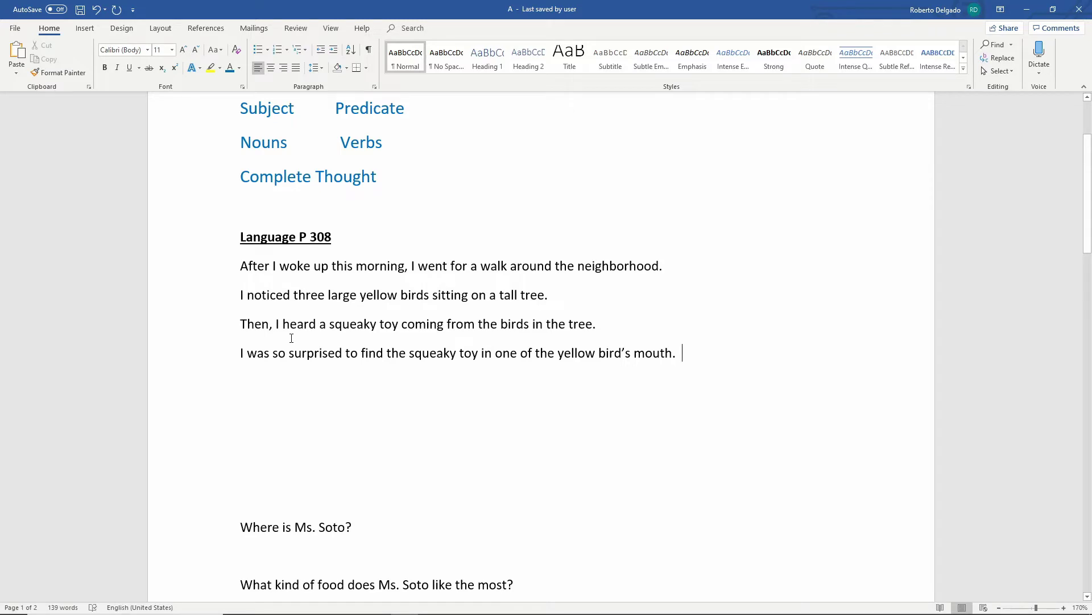
pyautogui.scroll(-2, 291, 338)
pyautogui.scroll(-4, 292, 338)
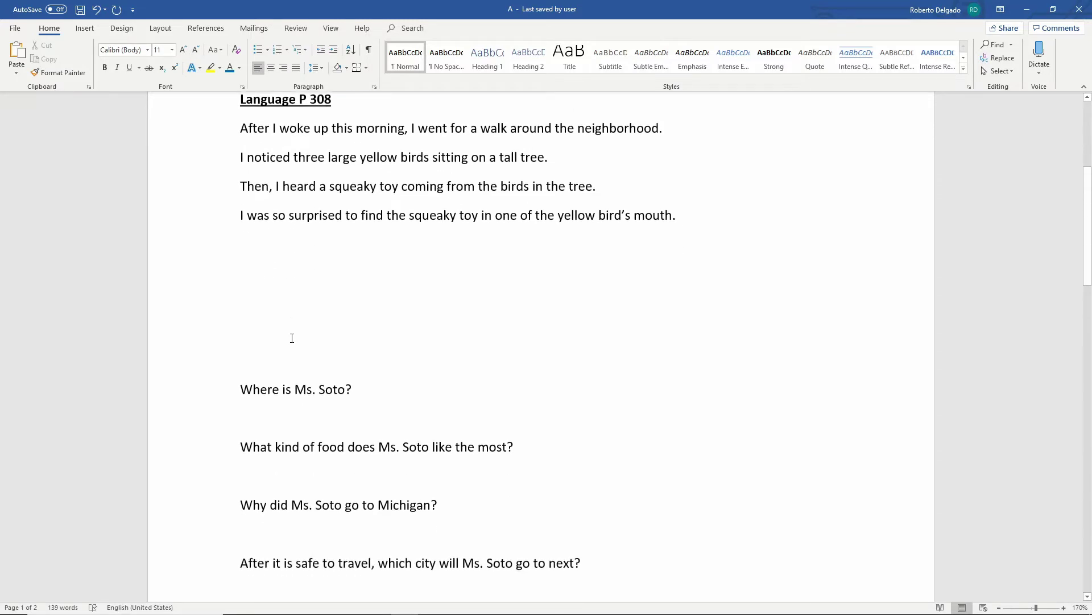
pyautogui.scroll(-2, 292, 338)
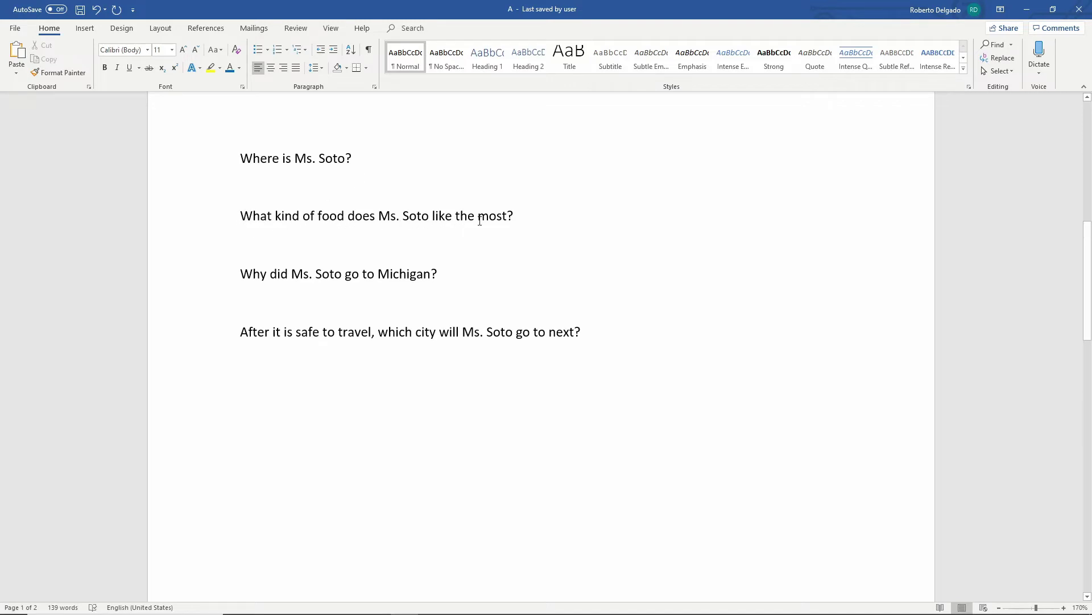
pyautogui.click(516, 215)
pyautogui.click(440, 273)
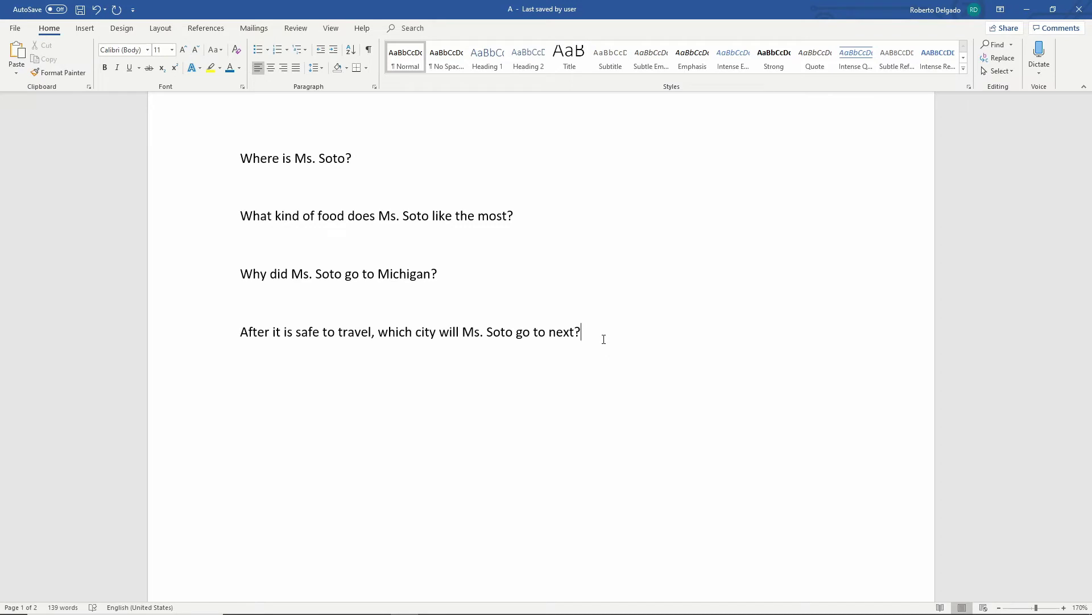
# Colour the question words Where, What, Why and which blue.
pyautogui.doubleClick(277, 160)
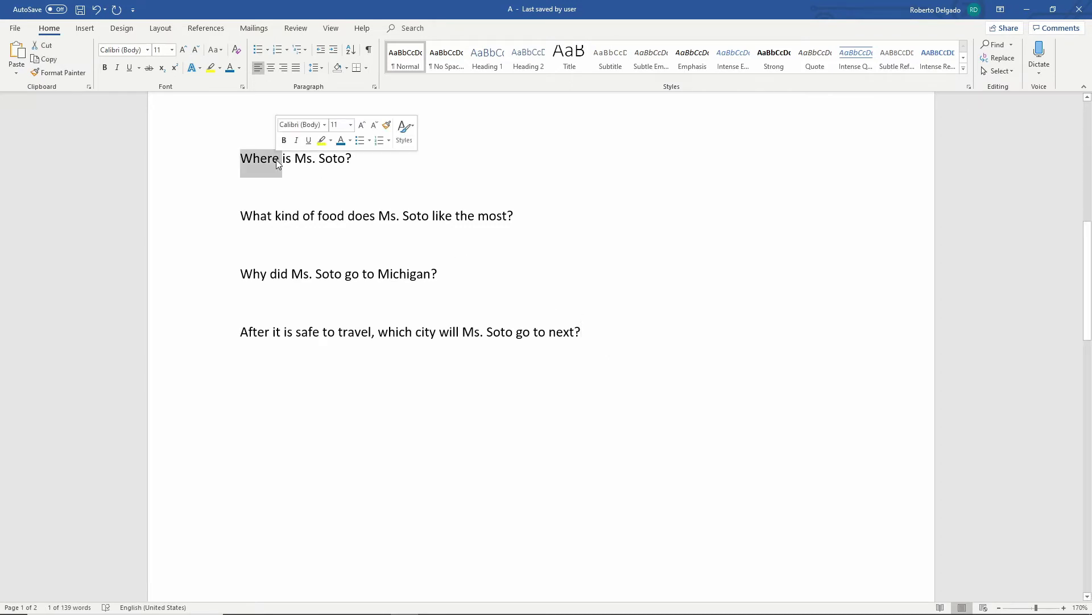
pyautogui.click(340, 142)
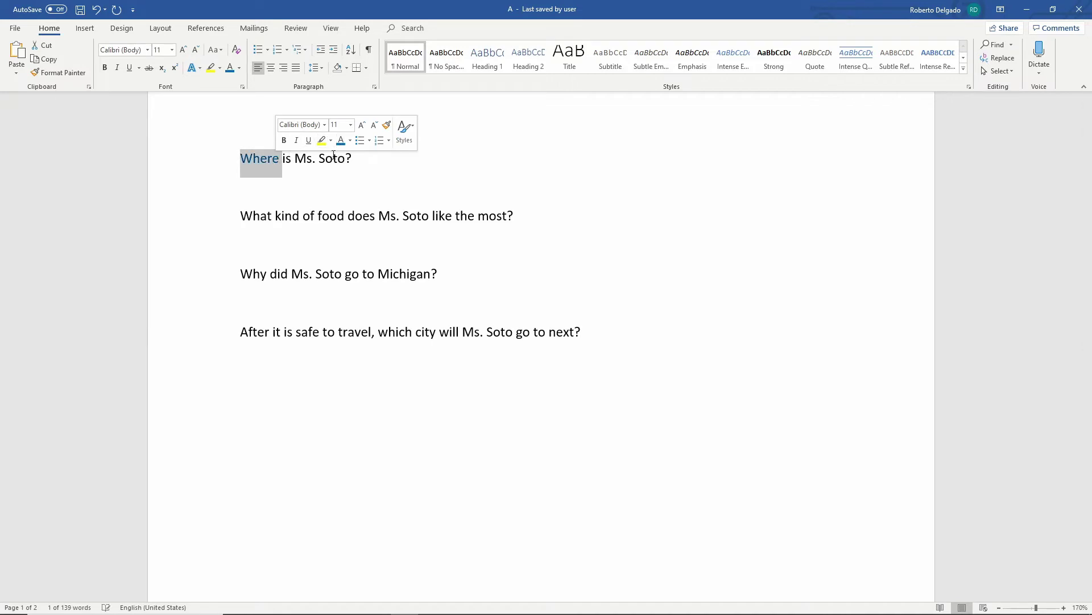
pyautogui.doubleClick(269, 216)
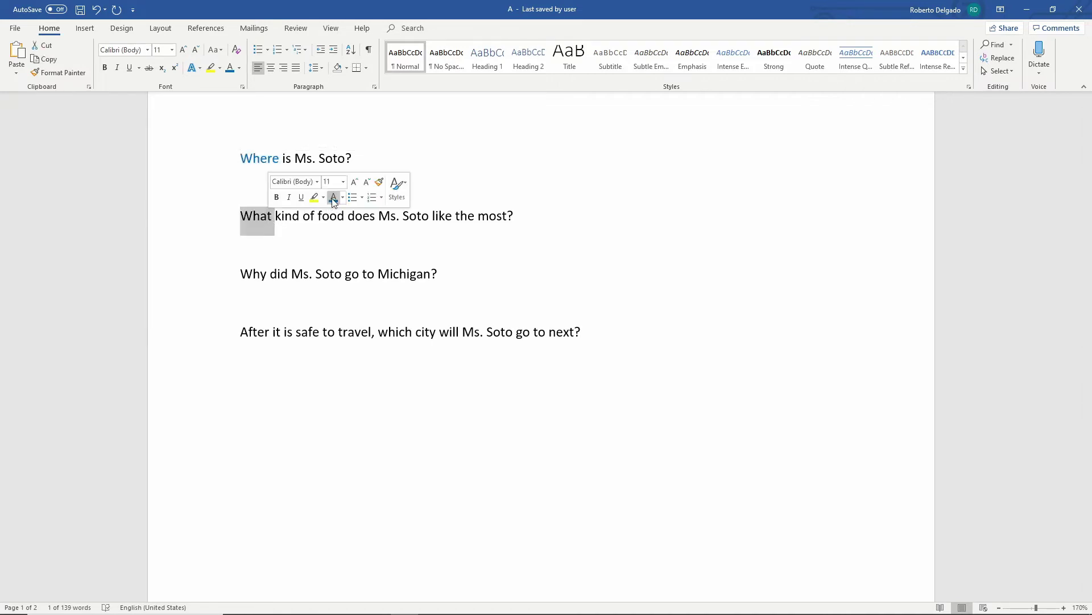
pyautogui.tripleClick(265, 274)
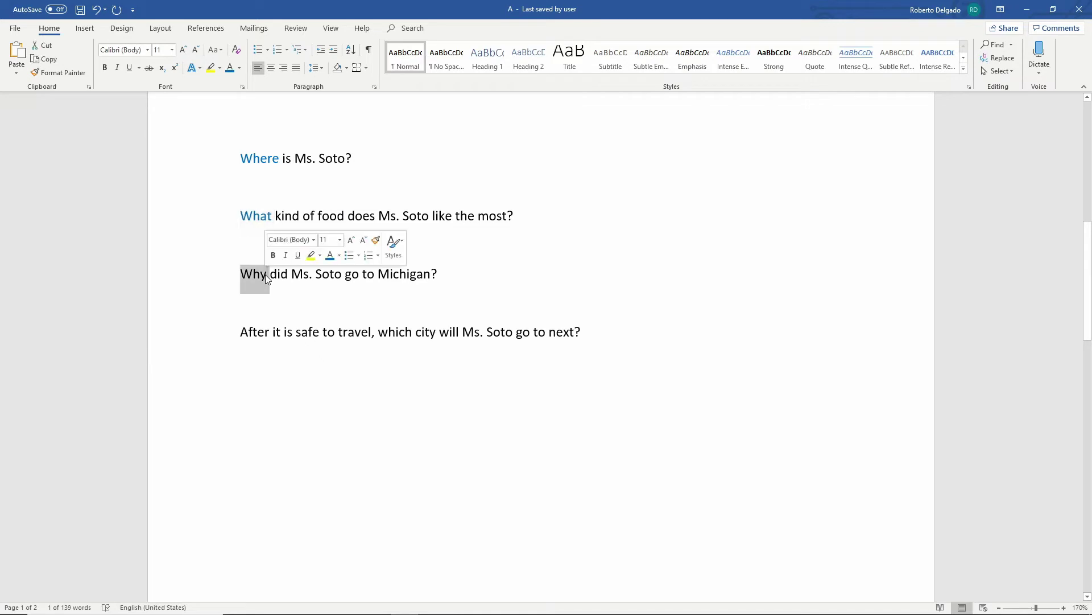
pyautogui.click(267, 275)
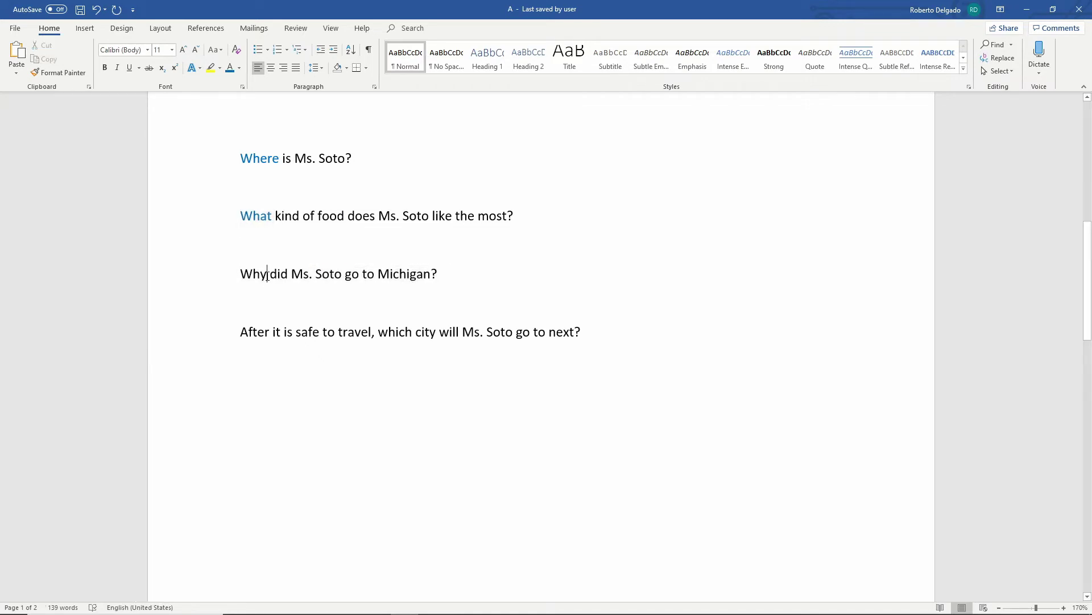
pyautogui.doubleClick(267, 275)
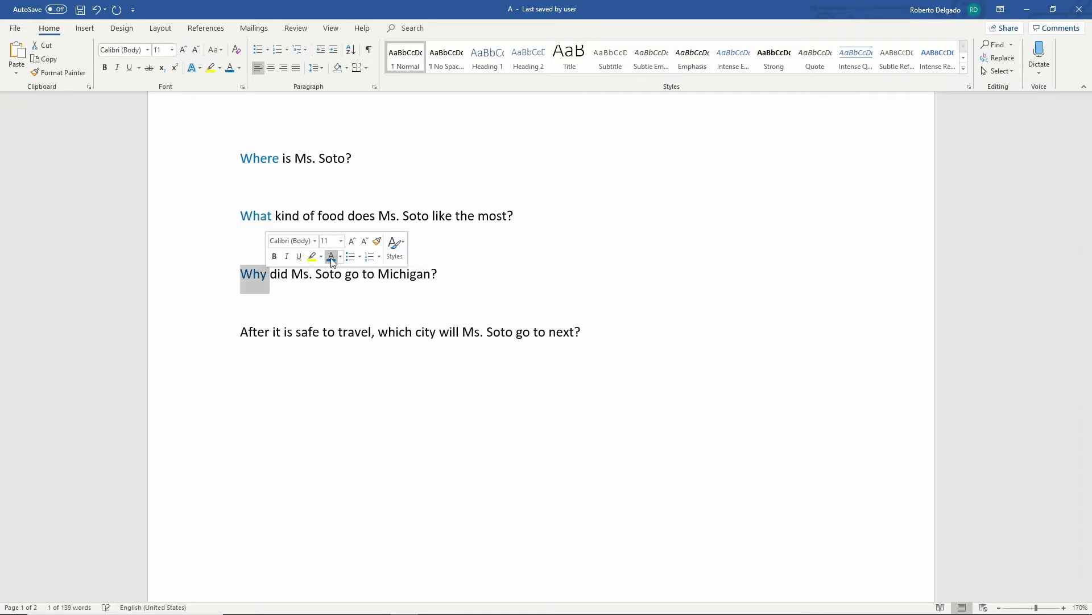
pyautogui.doubleClick(411, 333)
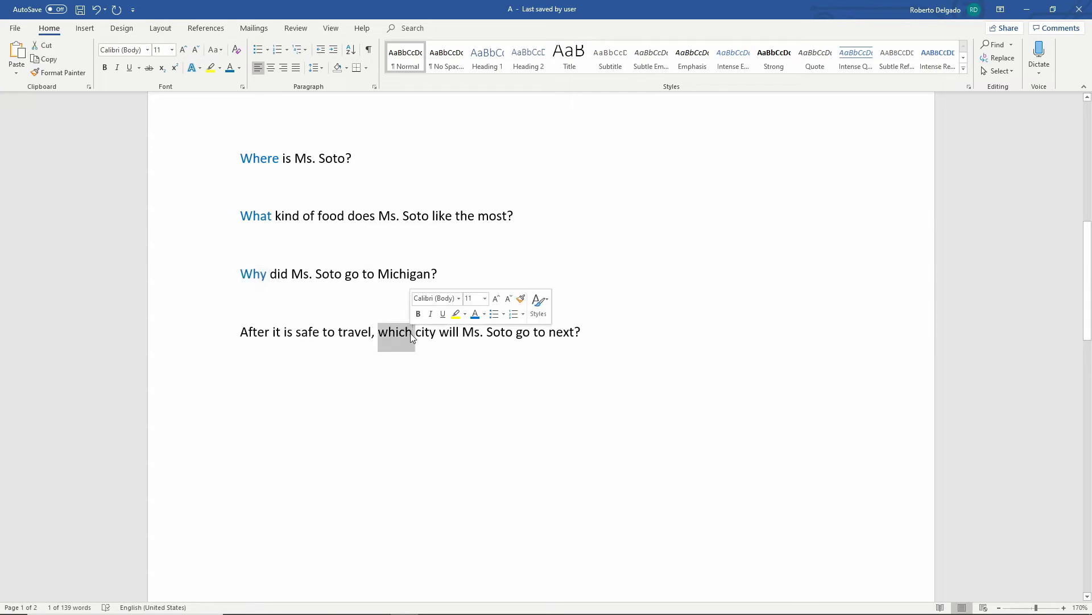
pyautogui.click(473, 316)
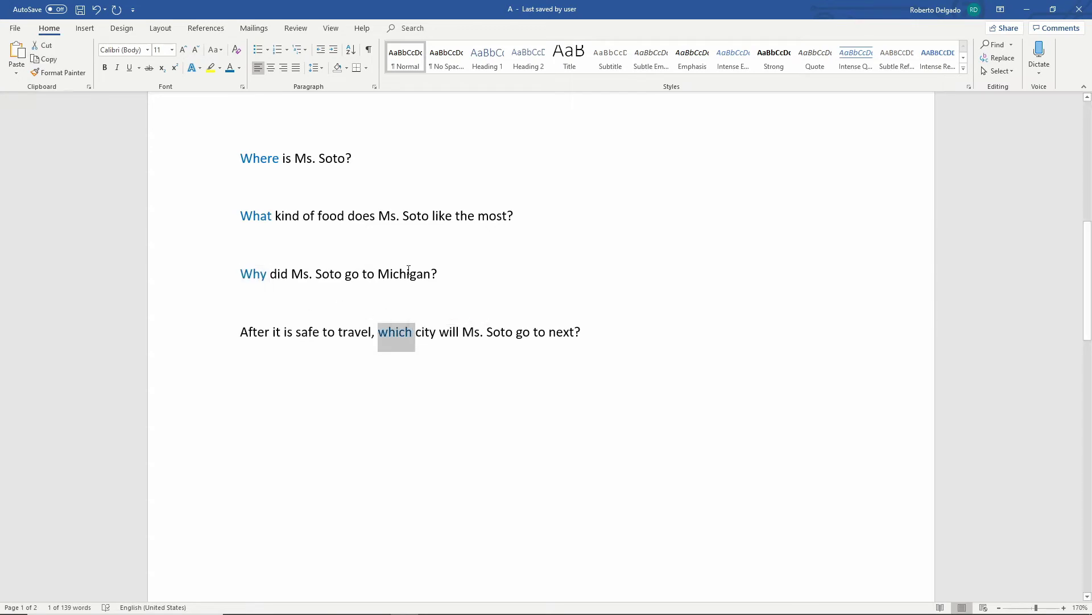
pyautogui.click(251, 177)
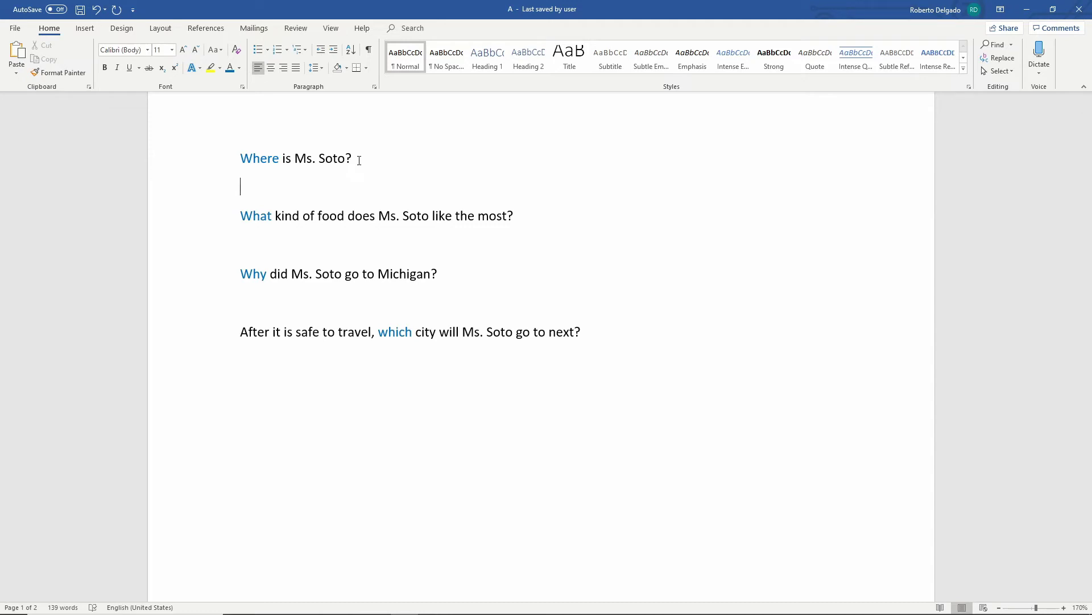
# Type the answer 'In Michigan.' and retype the first question 'Where is Ms. Soto?' in black.
pyautogui.write('In Michigan.')
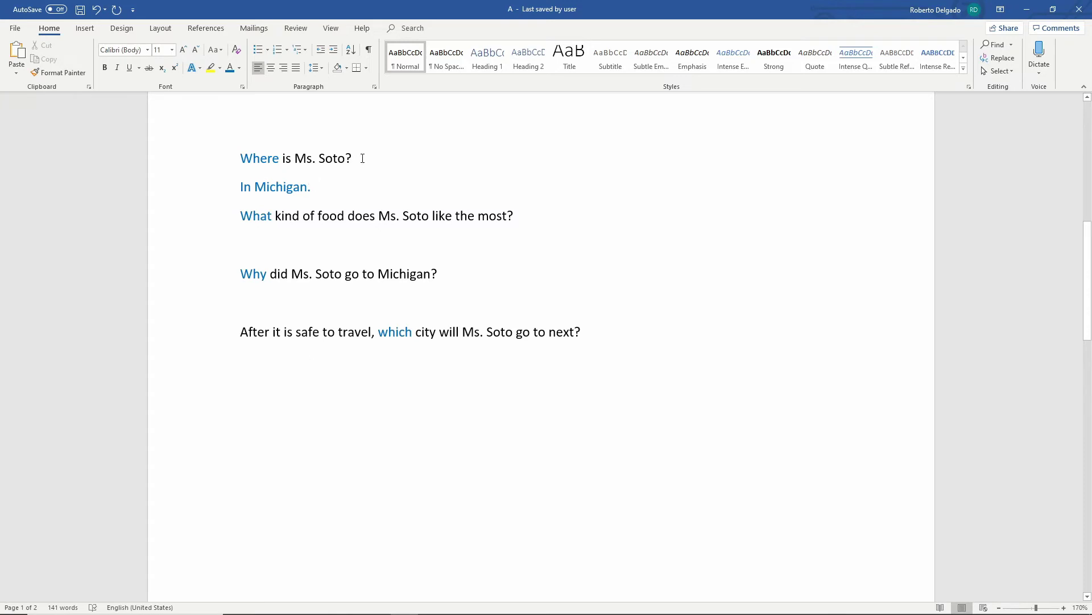
pyautogui.moveTo(354, 158); pyautogui.dragTo(252, 159)
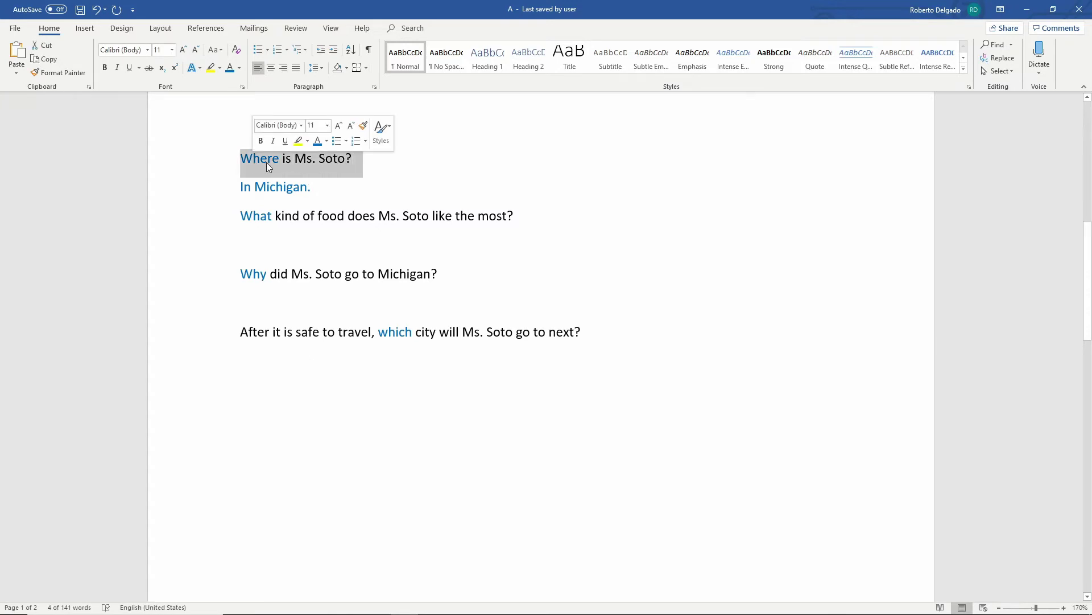
pyautogui.press('Delete')
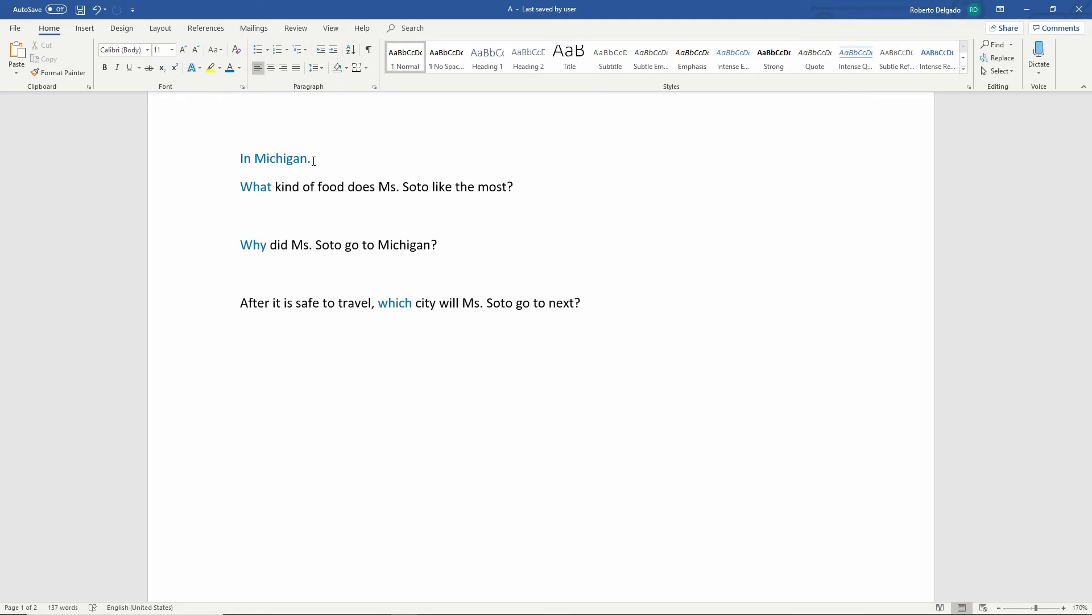
pyautogui.write('Where is ')
pyautogui.write('Mr')
pyautogui.write('. Soto?')
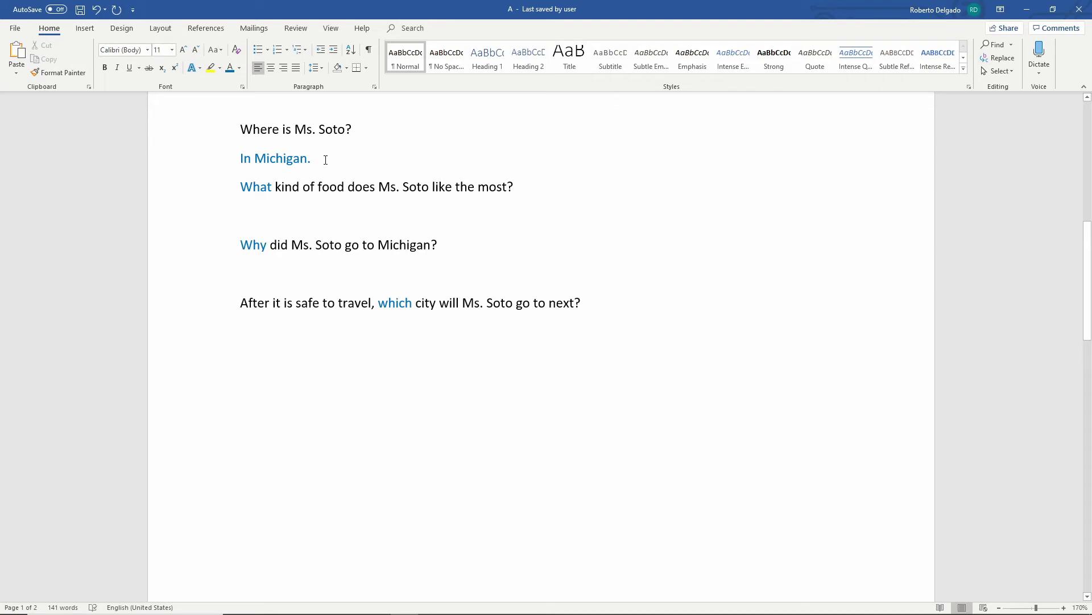
# Replace the short answer 'In Michigan.' with the blue sentence 'Ms. Soto is in Michigan.'.
pyautogui.press('BackSpace')
pyautogui.press('BackSpace')
pyautogui.press('BackSpace')
pyautogui.press('BackSpace')
pyautogui.press('BackSpace')
pyautogui.press('BackSpace')
pyautogui.press('BackSpace')
pyautogui.press('BackSpace')
pyautogui.press('BackSpace')
pyautogui.press('BackSpace')
pyautogui.press('BackSpace')
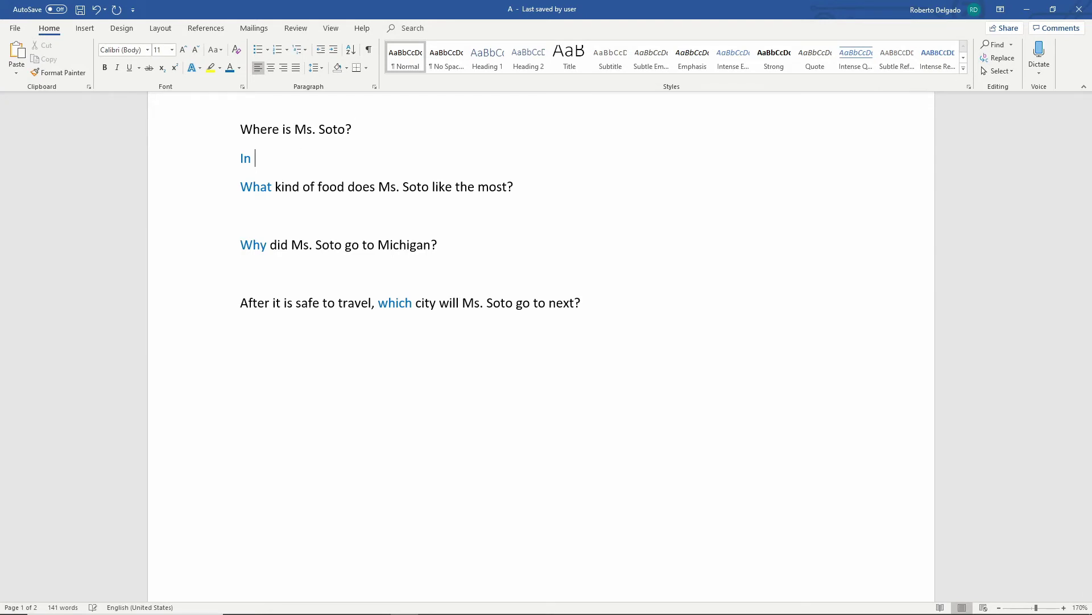
pyautogui.press('BackSpace')
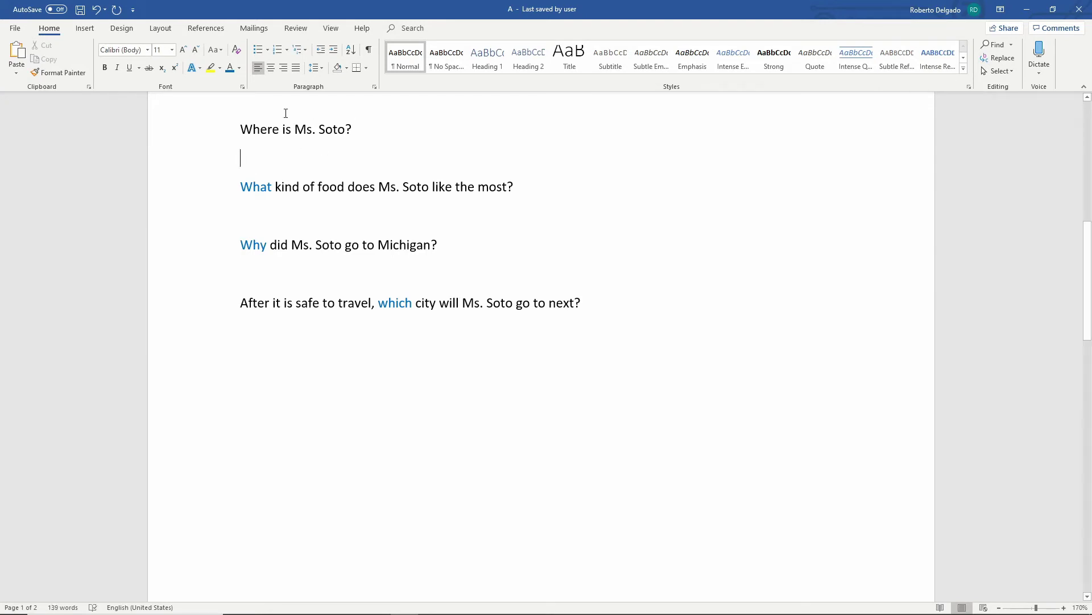
pyautogui.moveTo(295, 130); pyautogui.dragTo(343, 128)
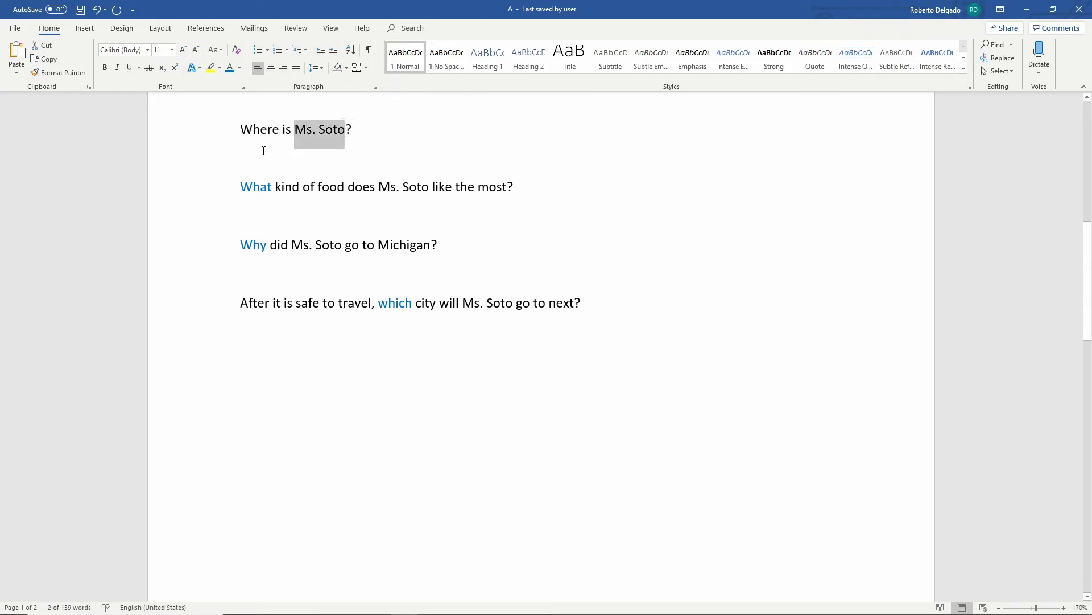
pyautogui.click(292, 163)
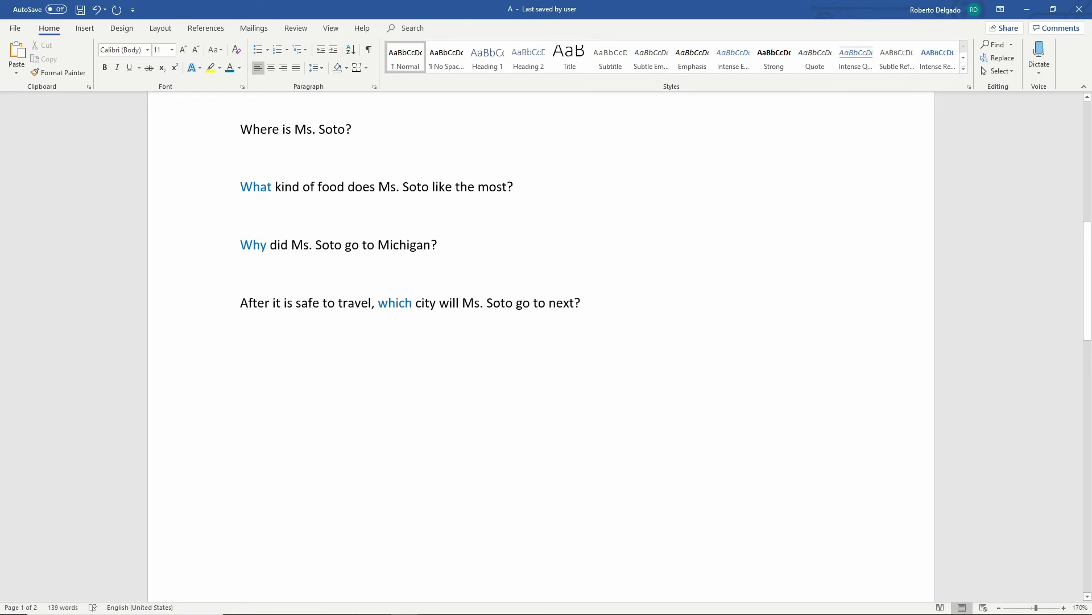
pyautogui.write('She is')
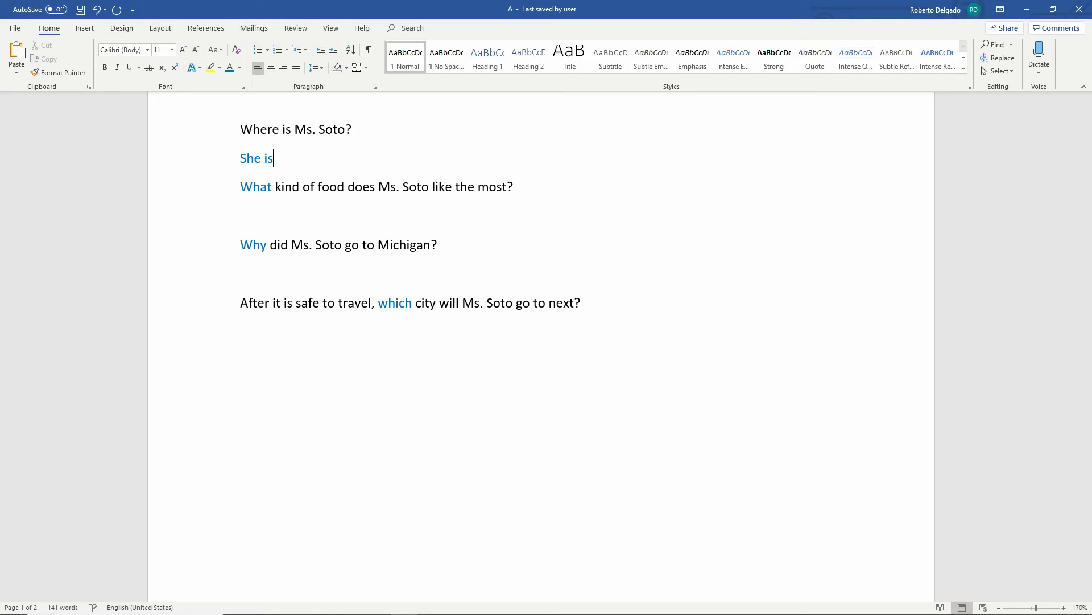
pyautogui.press('BackSpace')
pyautogui.press('BackSpace')
pyautogui.press('BackSpace')
pyautogui.press('BackSpace')
pyautogui.press('BackSpace')
pyautogui.press('BackSpace')
pyautogui.write('Ms. Soto is in Michigan.')
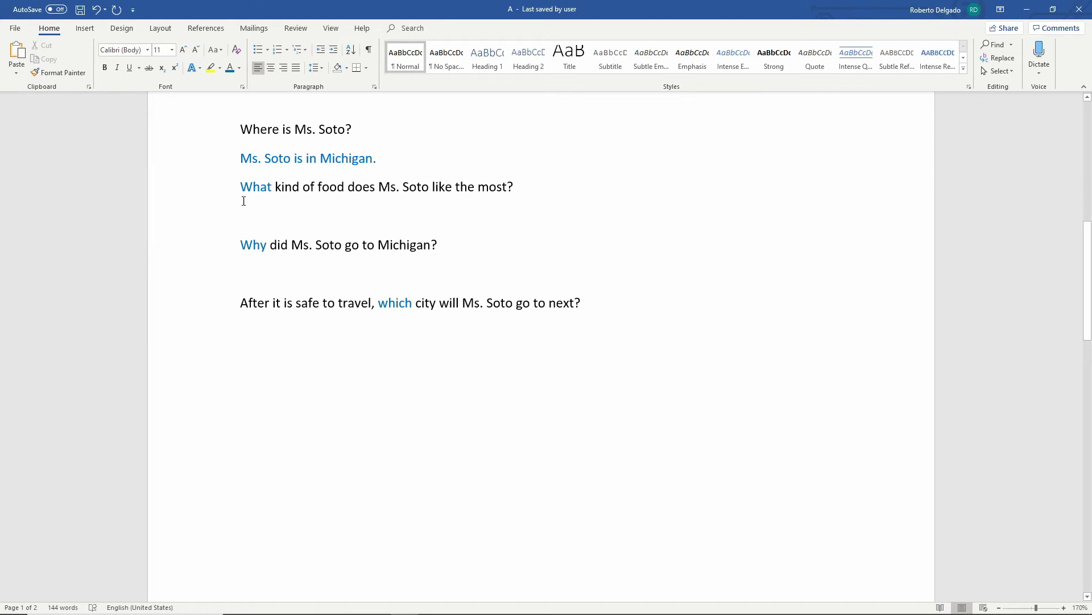
pyautogui.click(298, 212)
# Answer the food question in blue: 'The kind of food Ms. Soto likes the most is tacos.'.
pyautogui.write('Tacos')
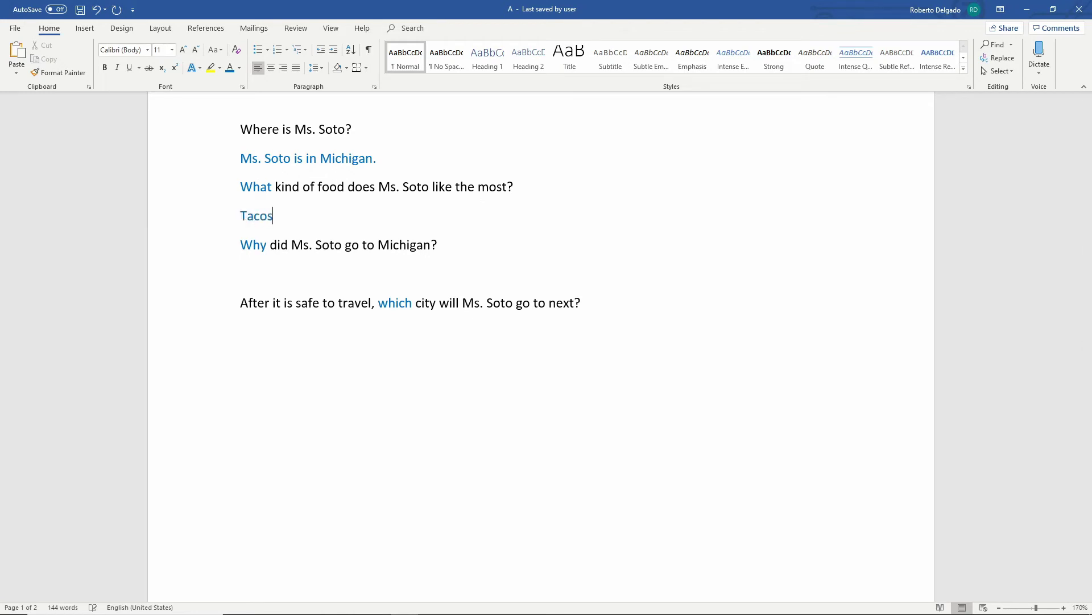
pyautogui.write('.')
pyautogui.press('BackSpace')
pyautogui.press('BackSpace')
pyautogui.press('BackSpace')
pyautogui.press('BackSpace')
pyautogui.press('BackSpace')
pyautogui.press('BackSpace')
pyautogui.press('BackSpace')
pyautogui.write('What kinds of')
pyautogui.press('BackSpace')
pyautogui.press('BackSpace')
pyautogui.press('BackSpace')
pyautogui.press('BackSpace')
pyautogui.press('BackSpace')
pyautogui.write('of food Ms. ')
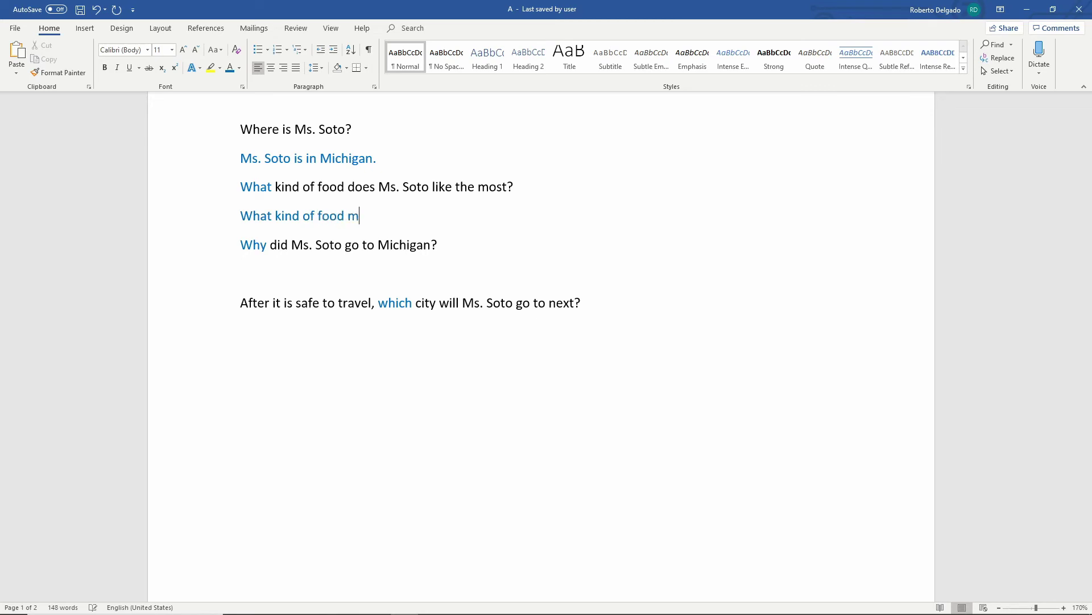
pyautogui.write('Soto likes the most is ta')
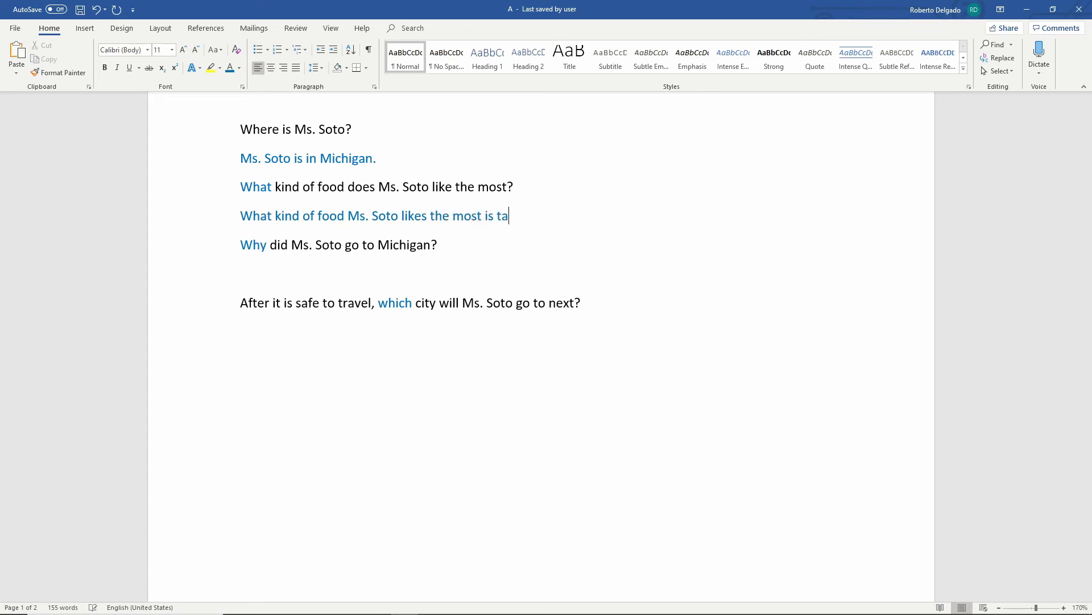
pyautogui.write('cos.')
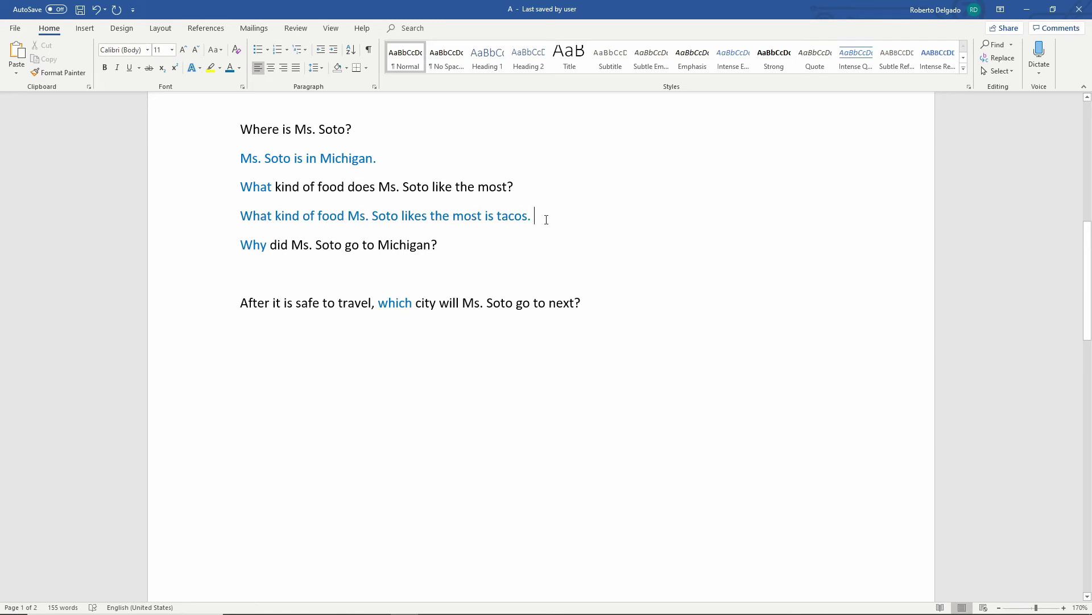
pyautogui.click(273, 216)
pyautogui.press('Delete')
pyautogui.press('BackSpace')
pyautogui.press('BackSpace')
pyautogui.press('BackSpace')
pyautogui.press('BackSpace')
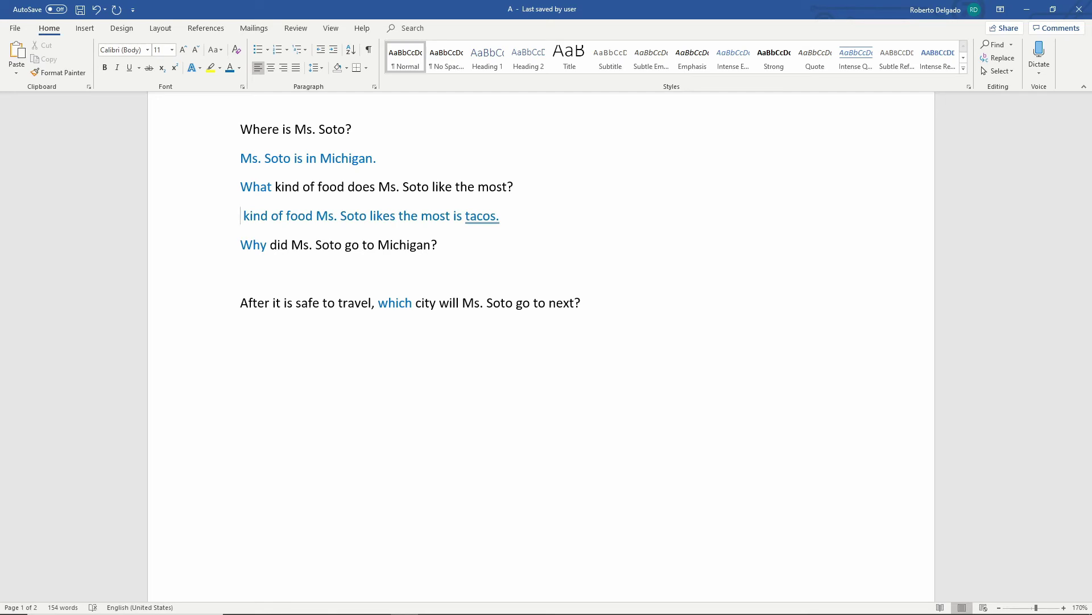
pyautogui.write('The')
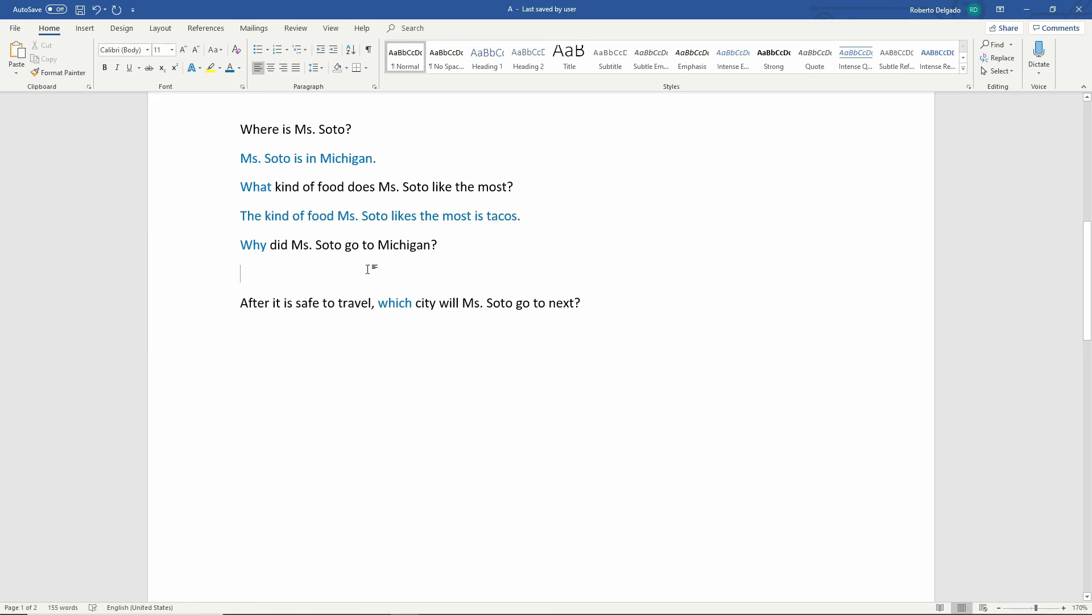
# Add a blank line after the tacos answer and start the Why answer 'Because she wanted to meet her granddaughter'.
pyautogui.click(254, 229)
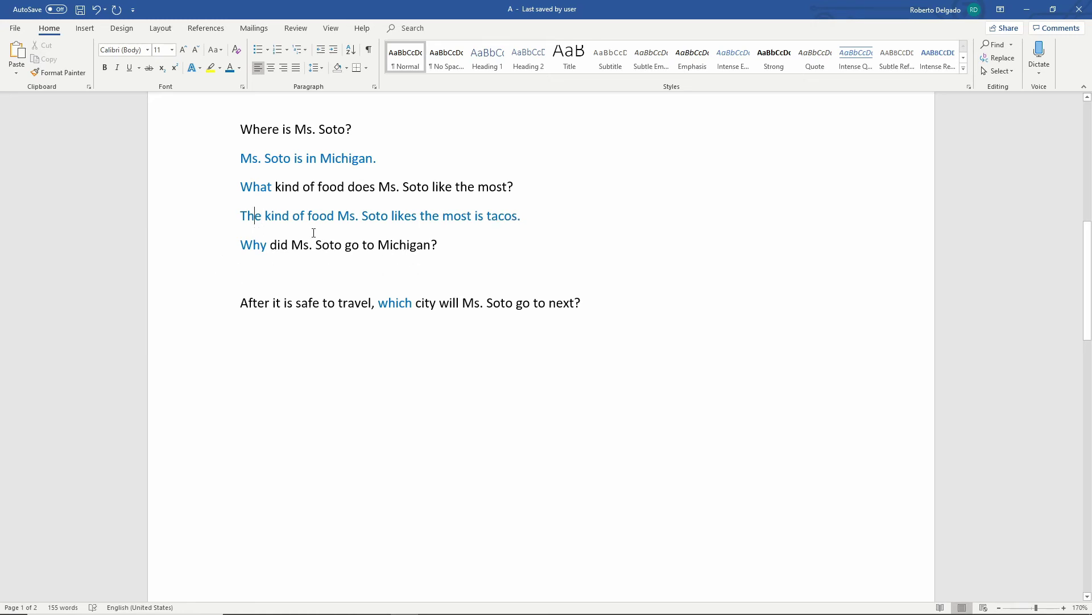
pyautogui.click(524, 216)
pyautogui.press('Return')
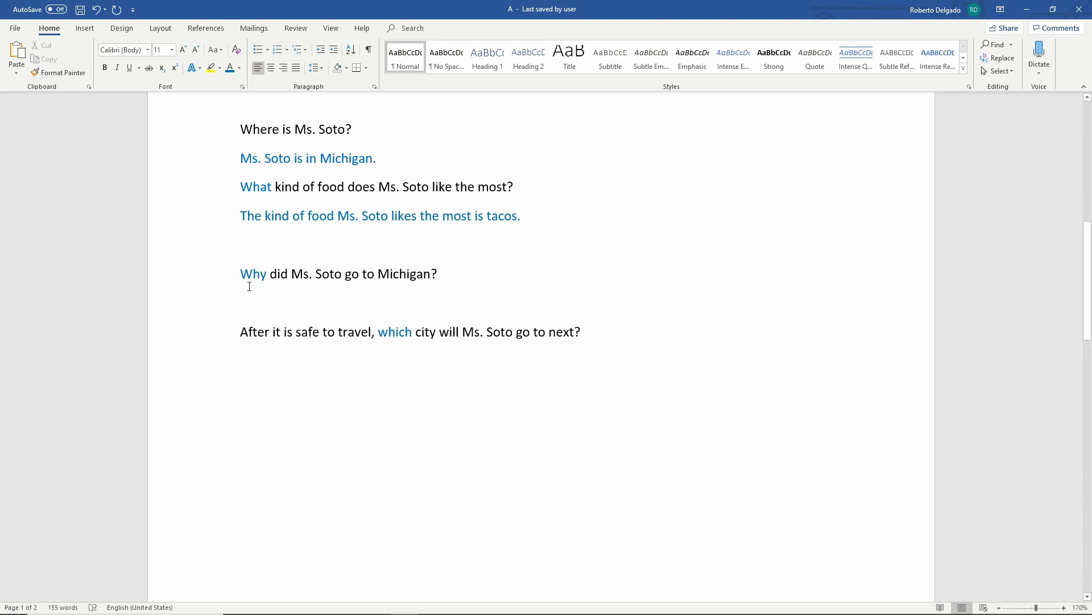
pyautogui.click(318, 299)
pyautogui.write('Because')
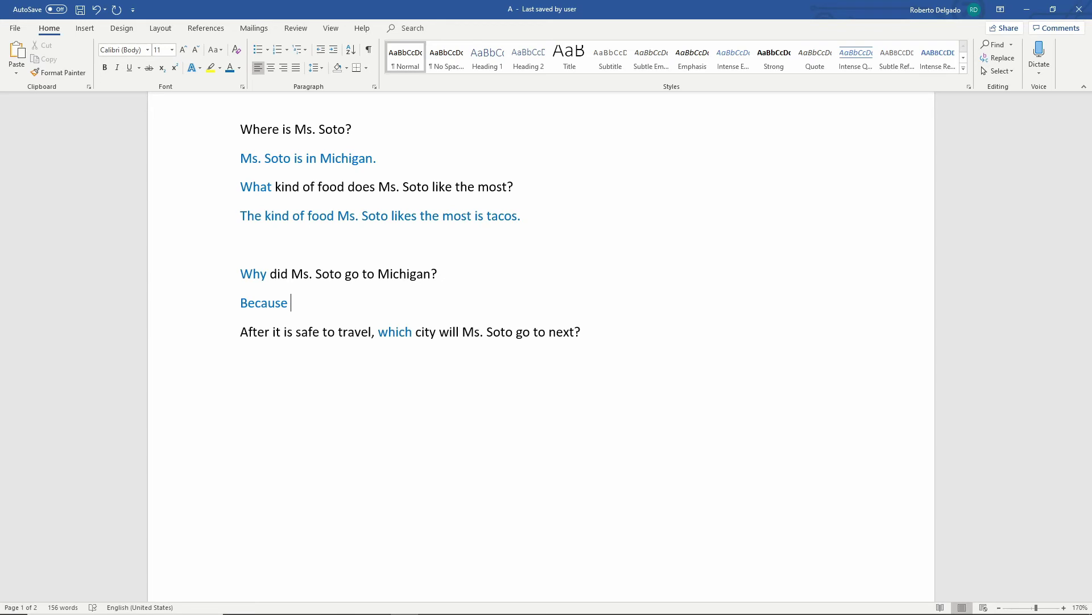
pyautogui.write(' she wanted to meet her gran')
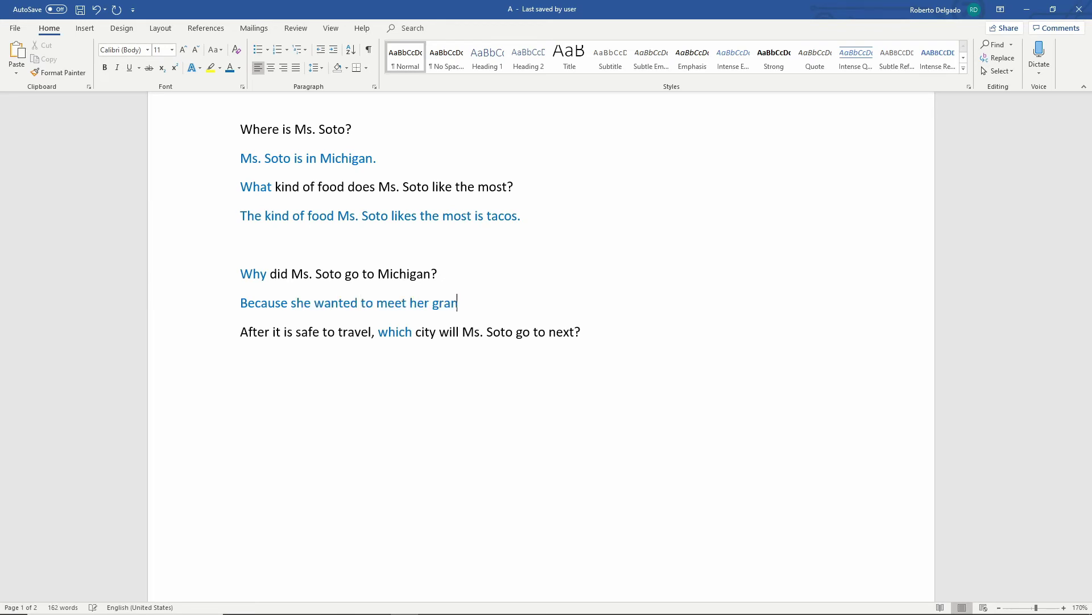
pyautogui.write('ddaughter.')
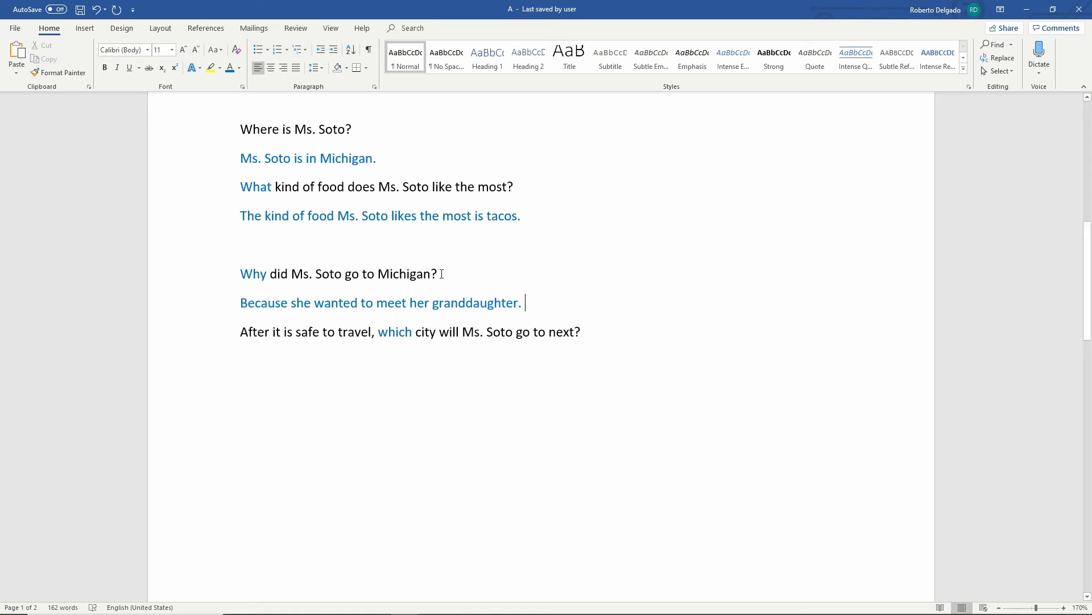
# Retype the question as 'Why did Mrs. Soto go to Michigan?' above its answer.
pyautogui.moveTo(443, 275); pyautogui.dragTo(251, 276)
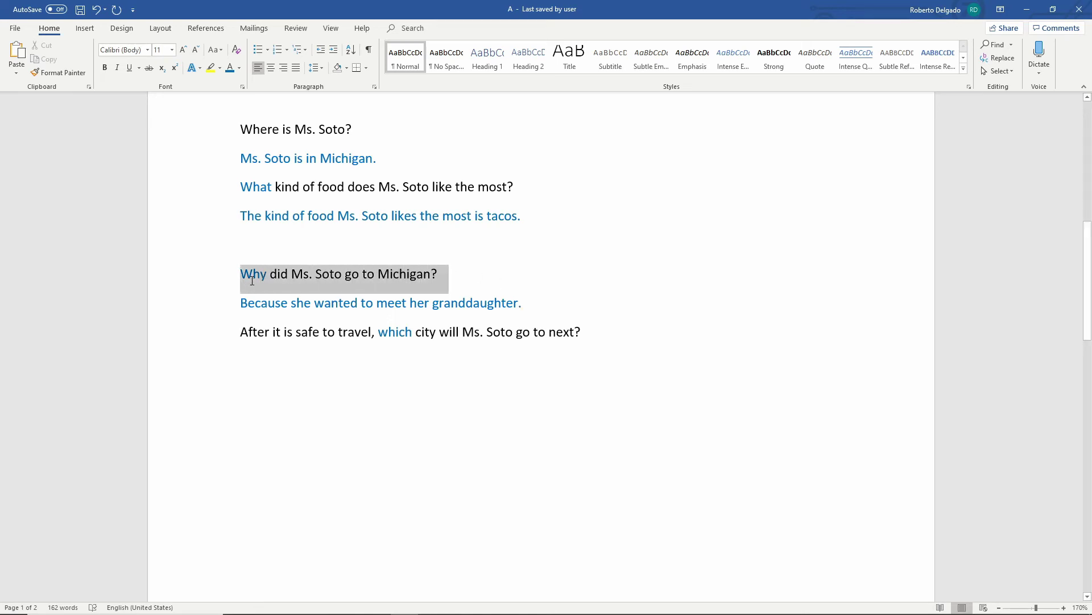
pyautogui.press('Delete')
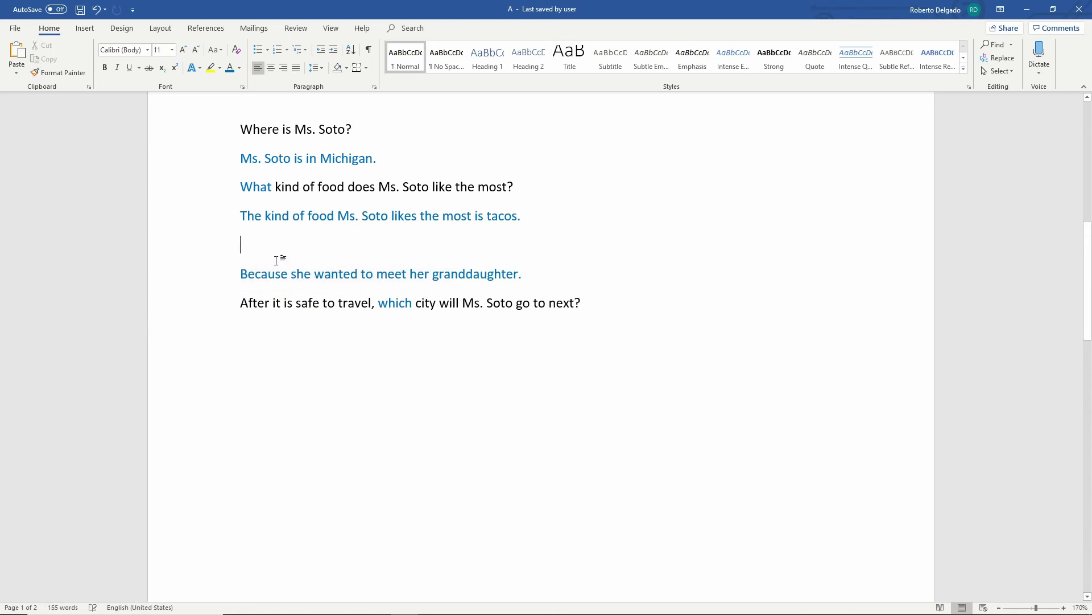
pyautogui.press('Return')
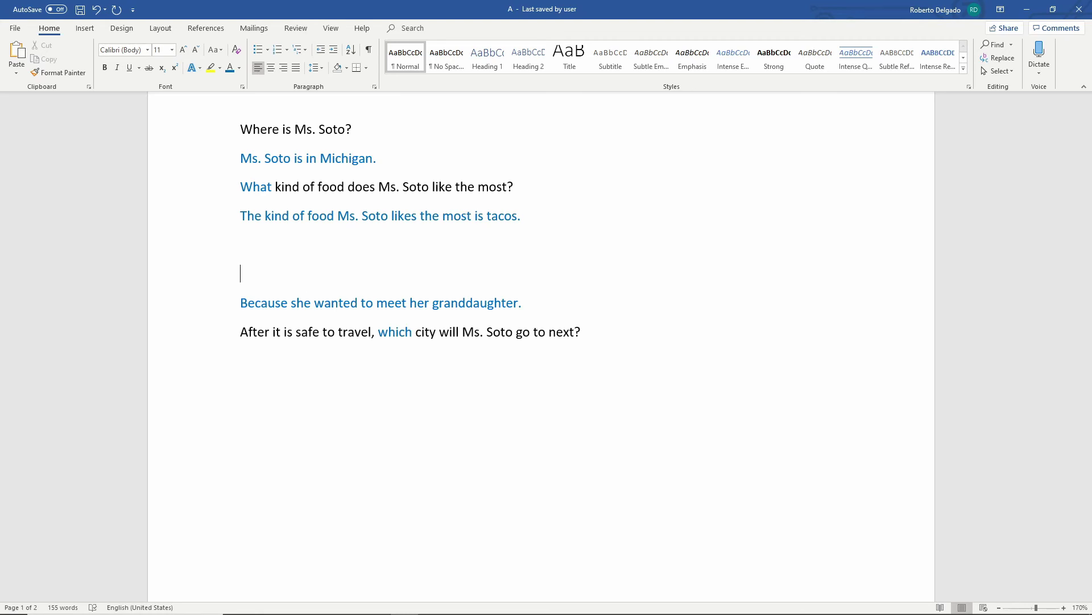
pyautogui.write('Why did Mrs. Soto ')
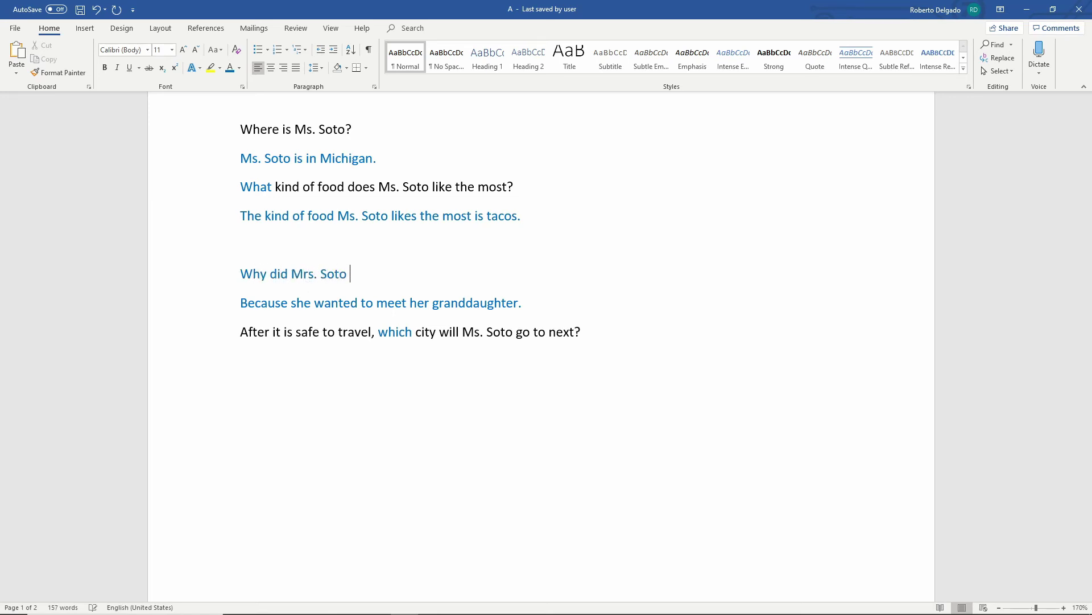
pyautogui.write('go to Michigan')
pyautogui.press('BackSpace')
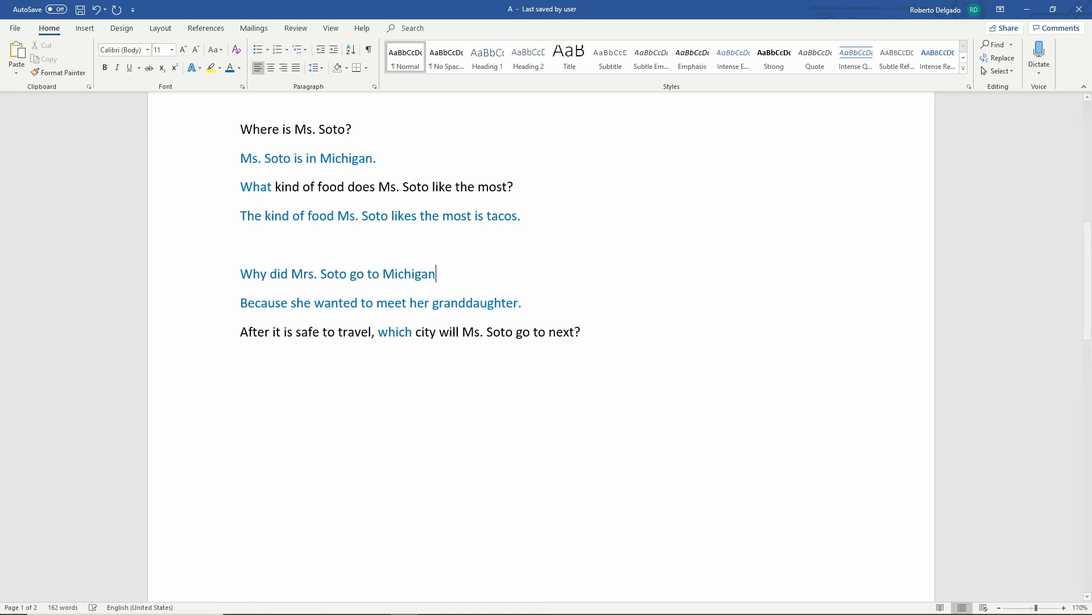
pyautogui.write('?')
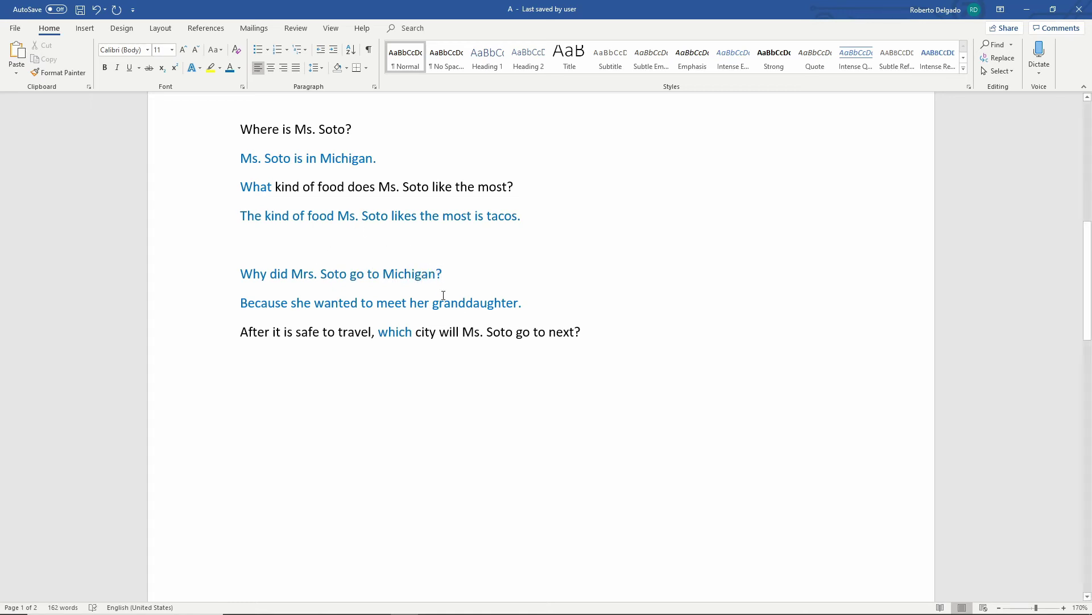
# Set the question's font colour to Automatic and add a blank line after the answer.
pyautogui.moveTo(443, 274); pyautogui.dragTo(245, 274)
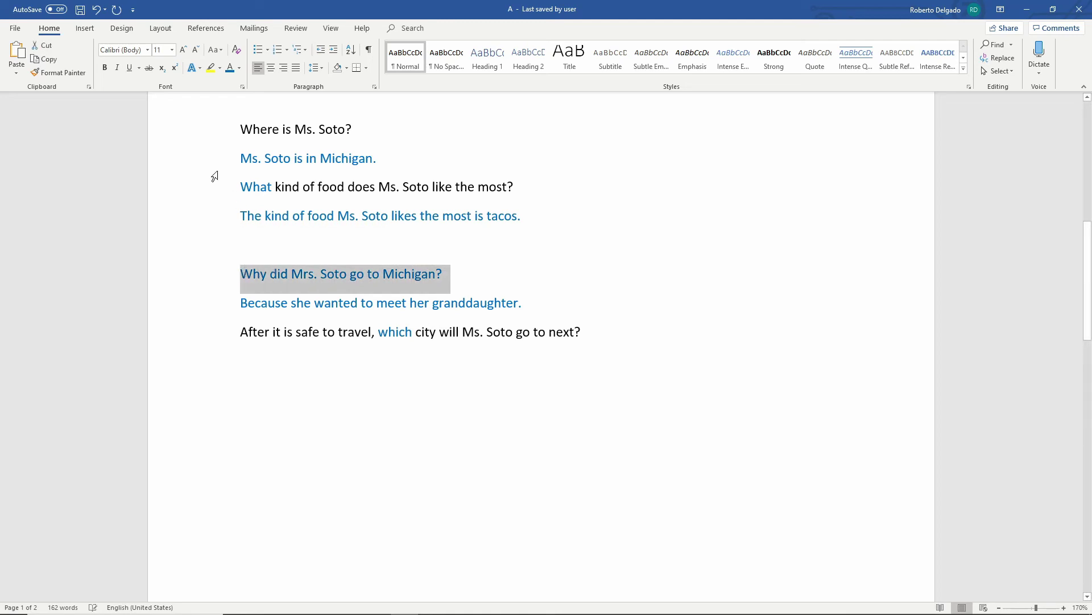
pyautogui.click(239, 69)
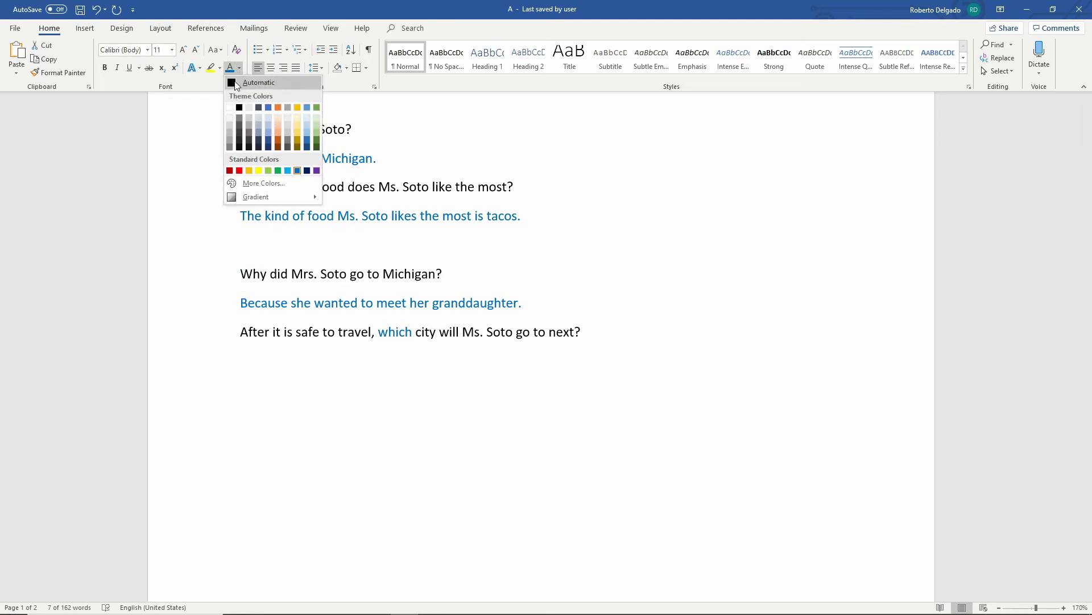
pyautogui.click(238, 87)
pyautogui.click(521, 302)
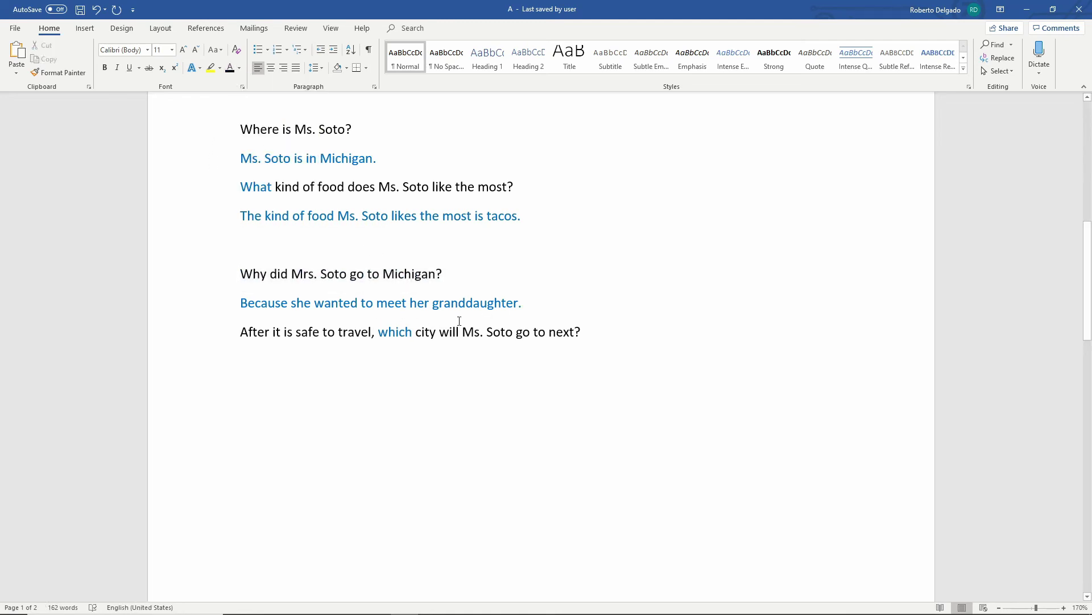
pyautogui.press('Return')
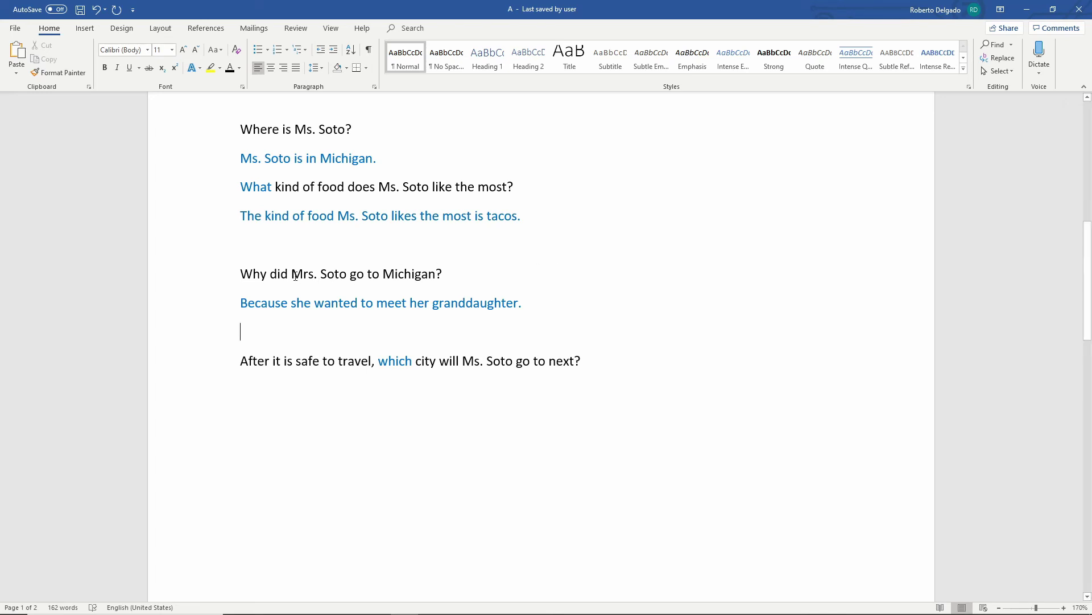
# Begin the full-sentence Michigan answer with 'Ms.' on the blank line below.
pyautogui.moveTo(292, 276); pyautogui.dragTo(341, 278)
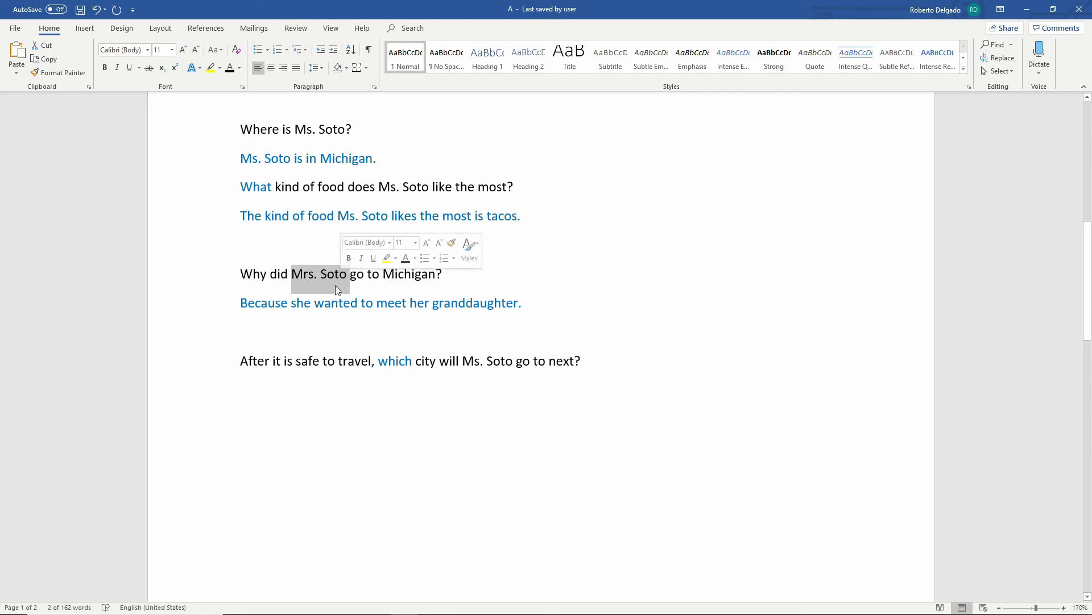
pyautogui.click(379, 275)
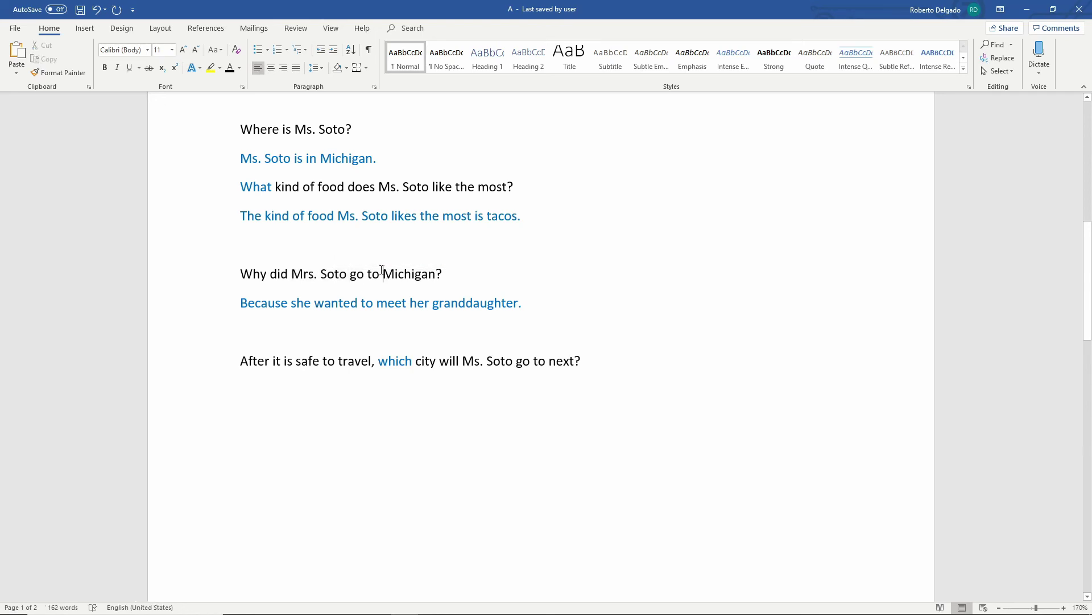
pyautogui.moveTo(379, 274); pyautogui.dragTo(429, 277)
pyautogui.click(411, 286)
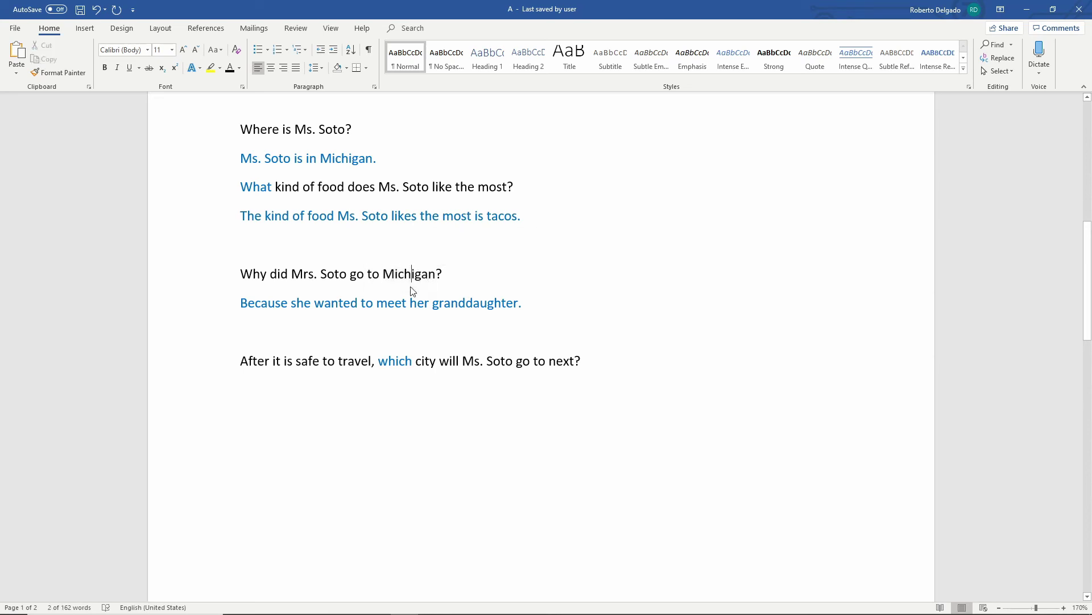
pyautogui.click(284, 321)
pyautogui.write('She')
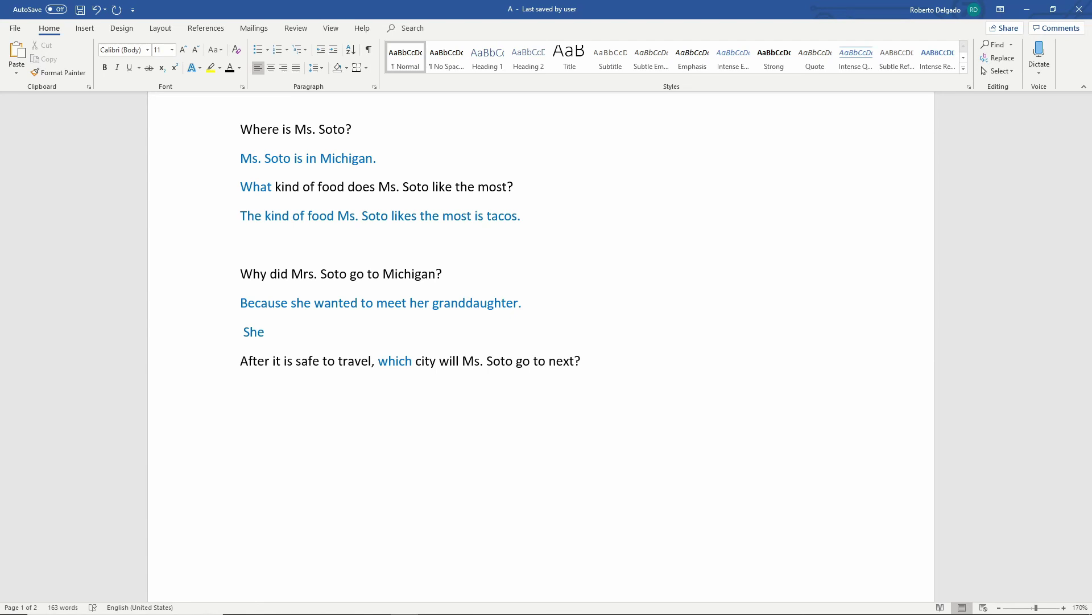
pyautogui.press('BackSpace')
pyautogui.press('BackSpace')
pyautogui.press('BackSpace')
pyautogui.press('BackSpace')
pyautogui.write('Ms.')
# Correct 'Mrs.' to 'Ms.' in the question and finish 'Ms. Soto went to Michigan because she wanted to meet her granddaughter.'.
pyautogui.click(308, 279)
pyautogui.press('BackSpace')
pyautogui.click(291, 334)
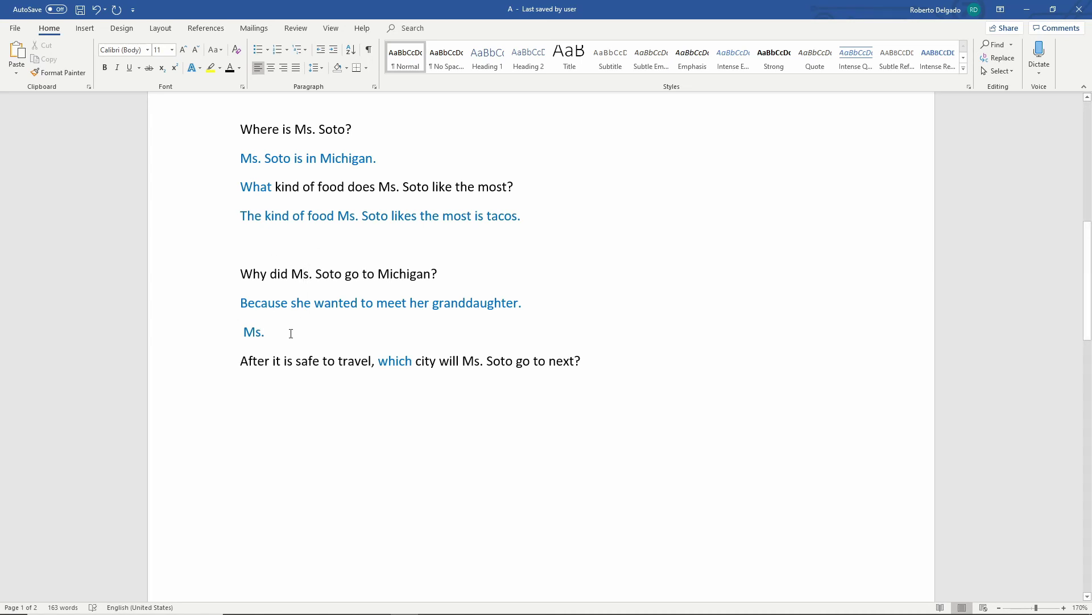
pyautogui.write('Soto ')
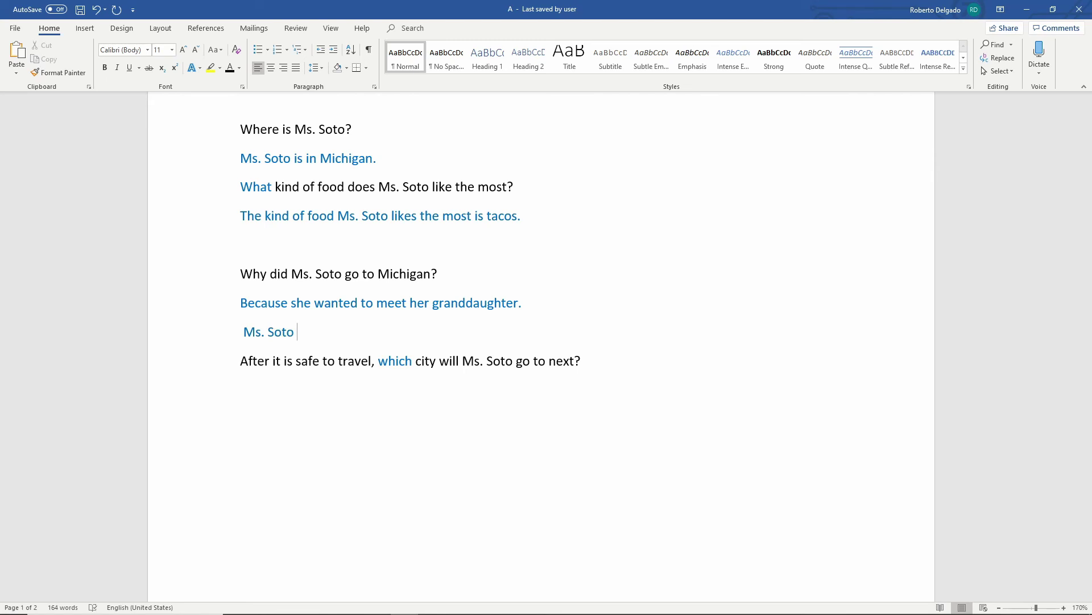
pyautogui.write('went to m')
pyautogui.press('BackSpace')
pyautogui.write('Michigan ')
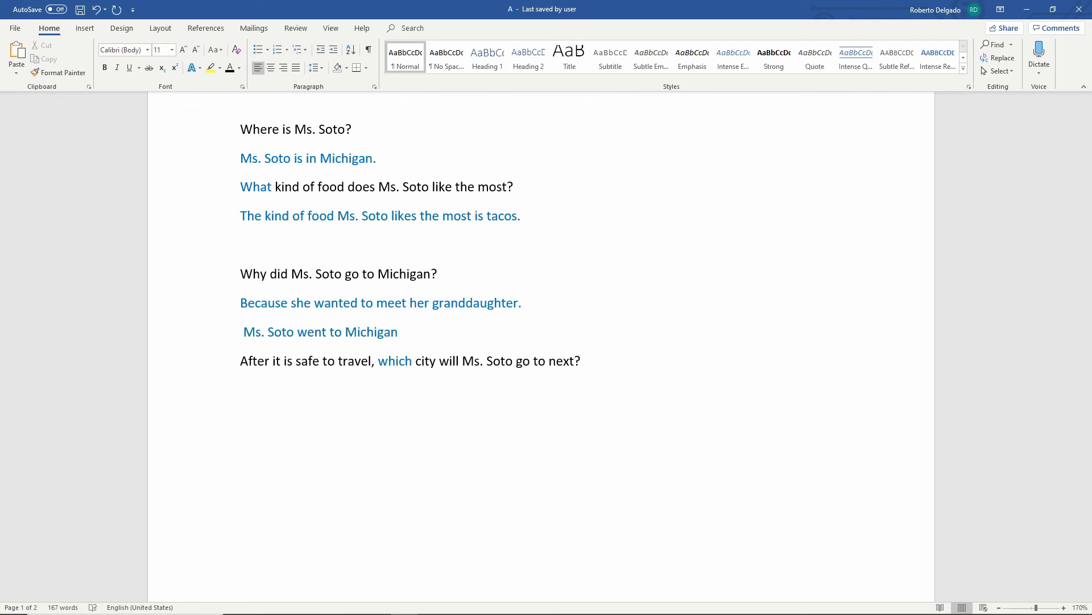
pyautogui.write('because she want')
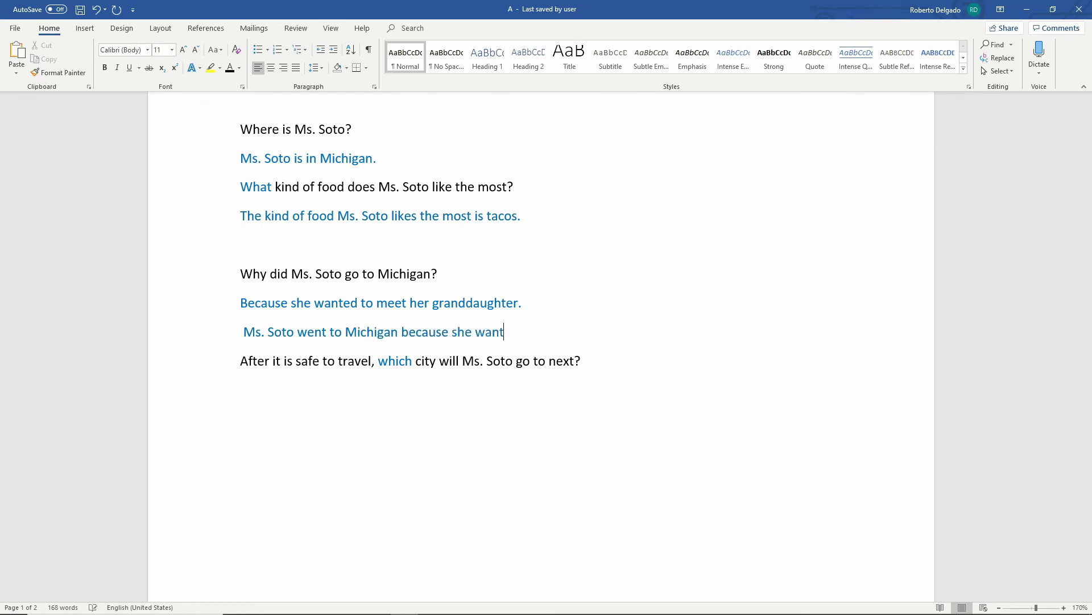
pyautogui.write('ed to meet her granddaughter.')
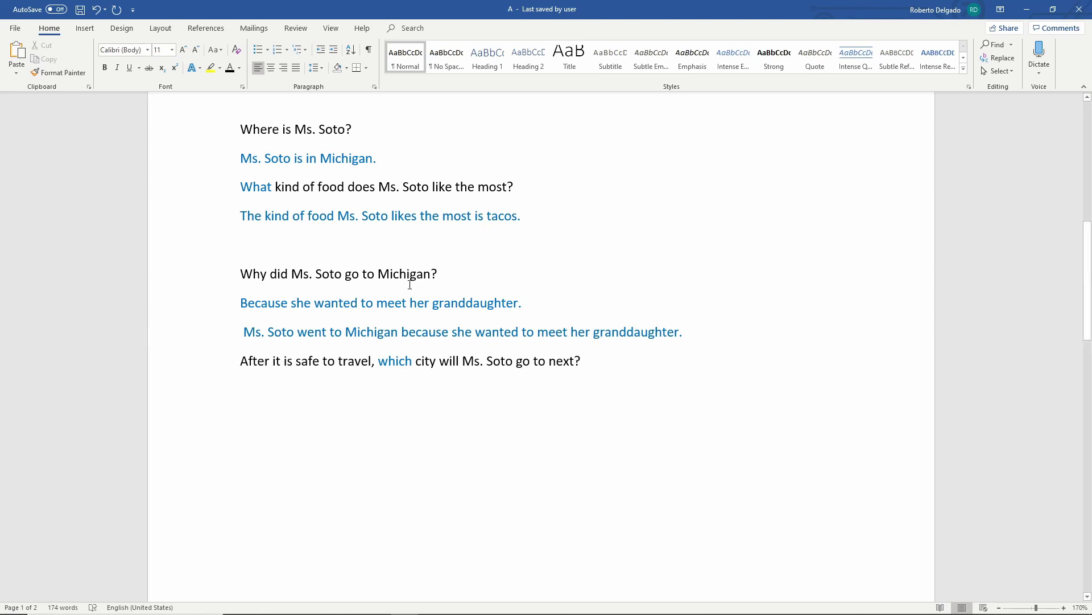
# Add a blank line before the last question and answer it in blue: 'Ms. Soto will travel to El Paso.'.
pyautogui.click(243, 360)
pyautogui.press('Return')
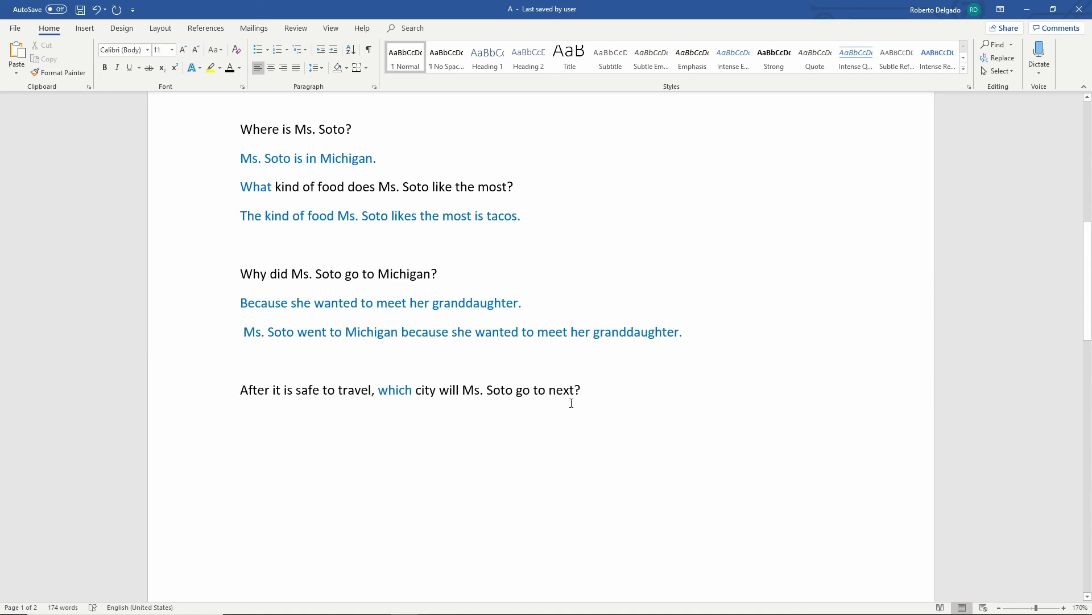
pyautogui.click(310, 418)
pyautogui.write('El Paso.')
pyautogui.press('BackSpace')
pyautogui.press('BackSpace')
pyautogui.press('BackSpace')
pyautogui.press('BackSpace')
pyautogui.press('BackSpace')
pyautogui.press('BackSpace')
pyautogui.press('BackSpace')
pyautogui.press('BackSpace')
pyautogui.write('Ms. Sot w')
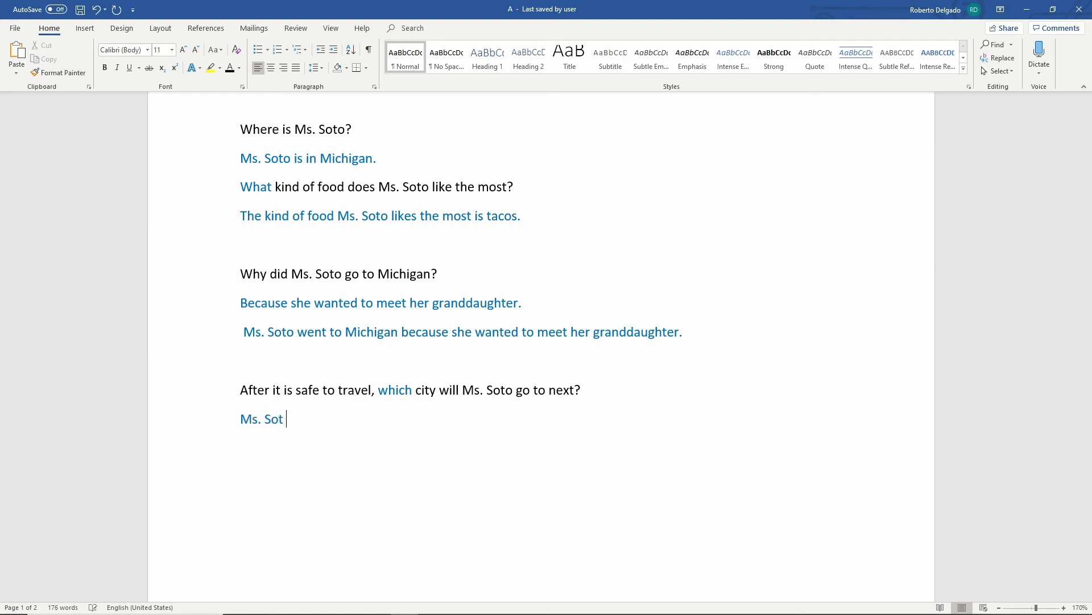
pyautogui.press('BackSpace')
pyautogui.press('BackSpace')
pyautogui.write('o will travel to El Paso.')
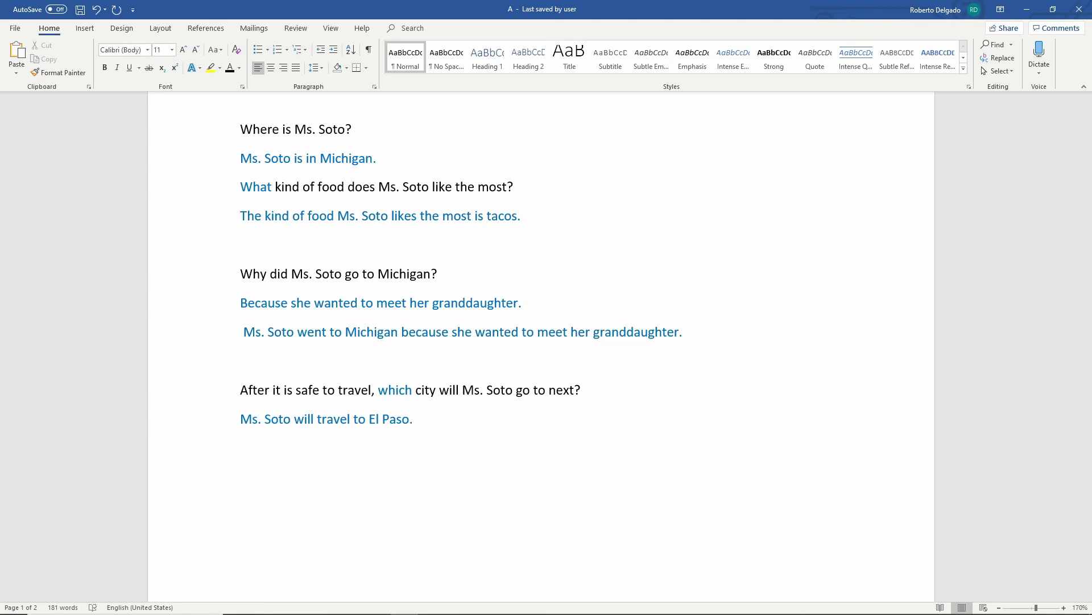
pyautogui.click(365, 392)
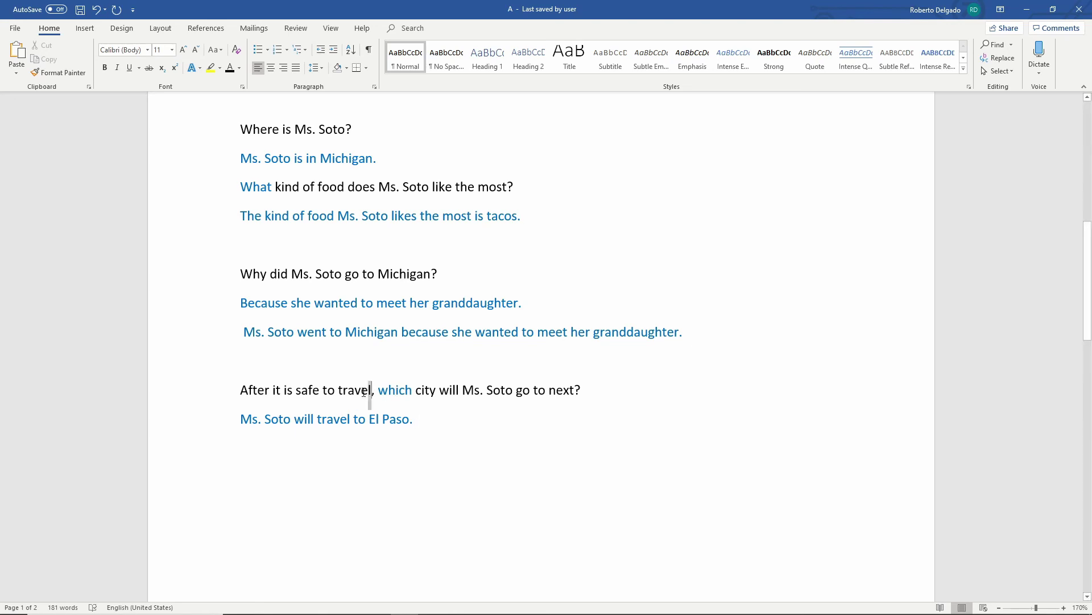
pyautogui.moveTo(365, 392); pyautogui.dragTo(242, 394)
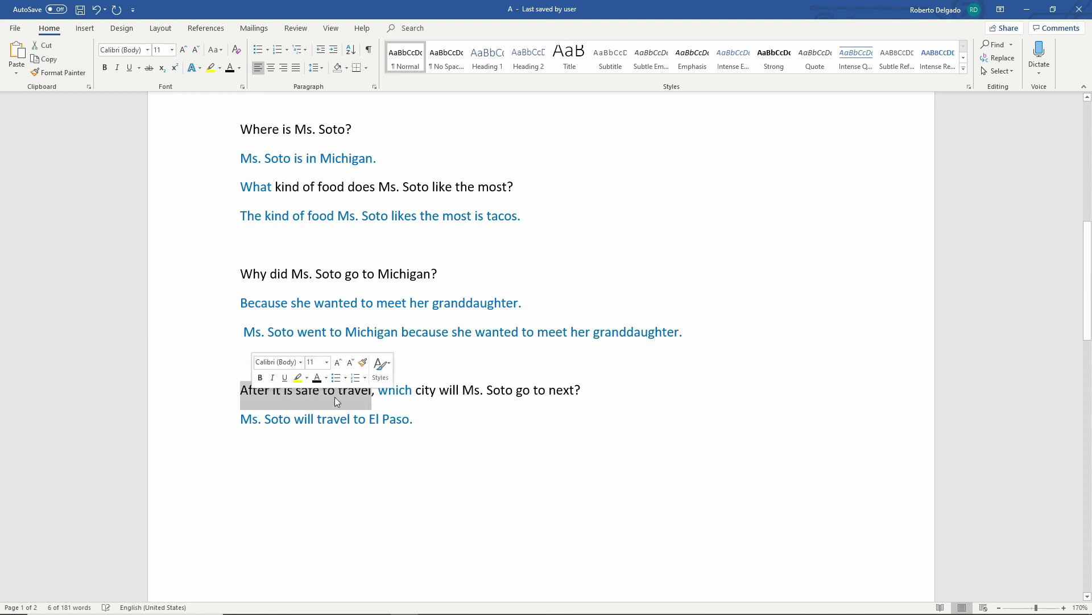